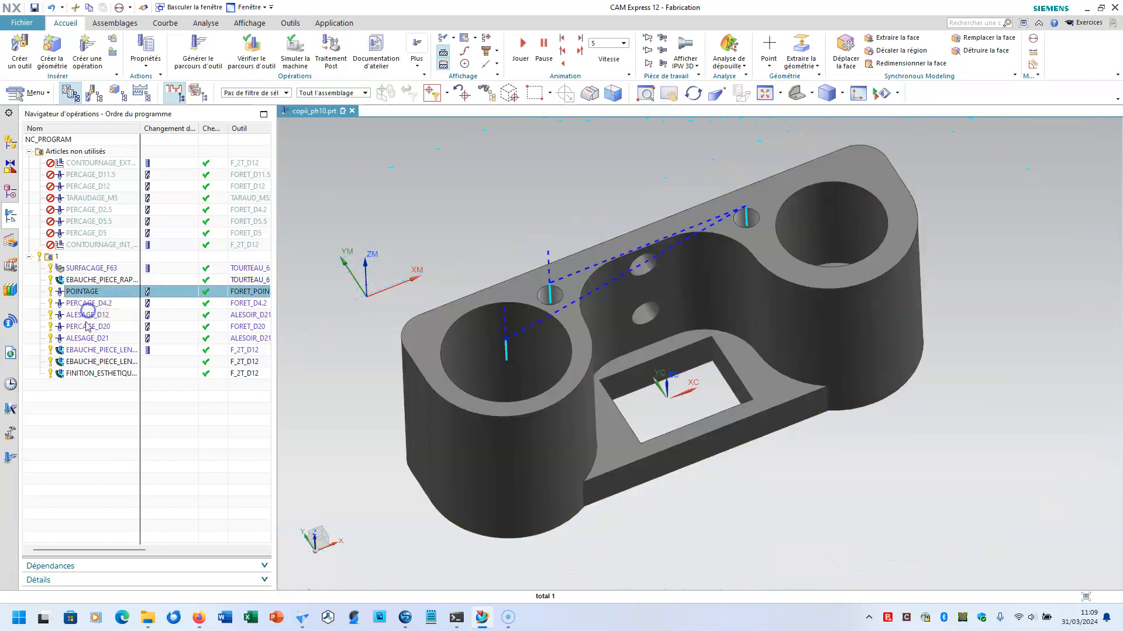
Measure the diameter of the stepped large bore that the second slow roughing operation machines, using Simple Diameter.
{"action": "left_click", "coordinate": [88, 362]}
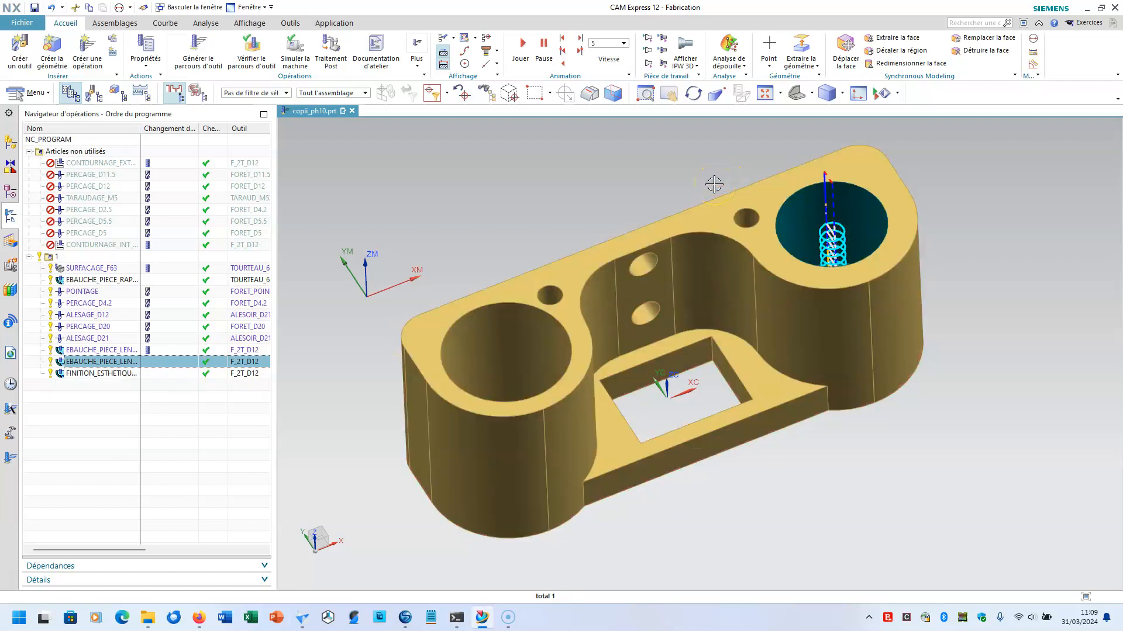
{"action": "left_click", "coordinate": [715, 167]}
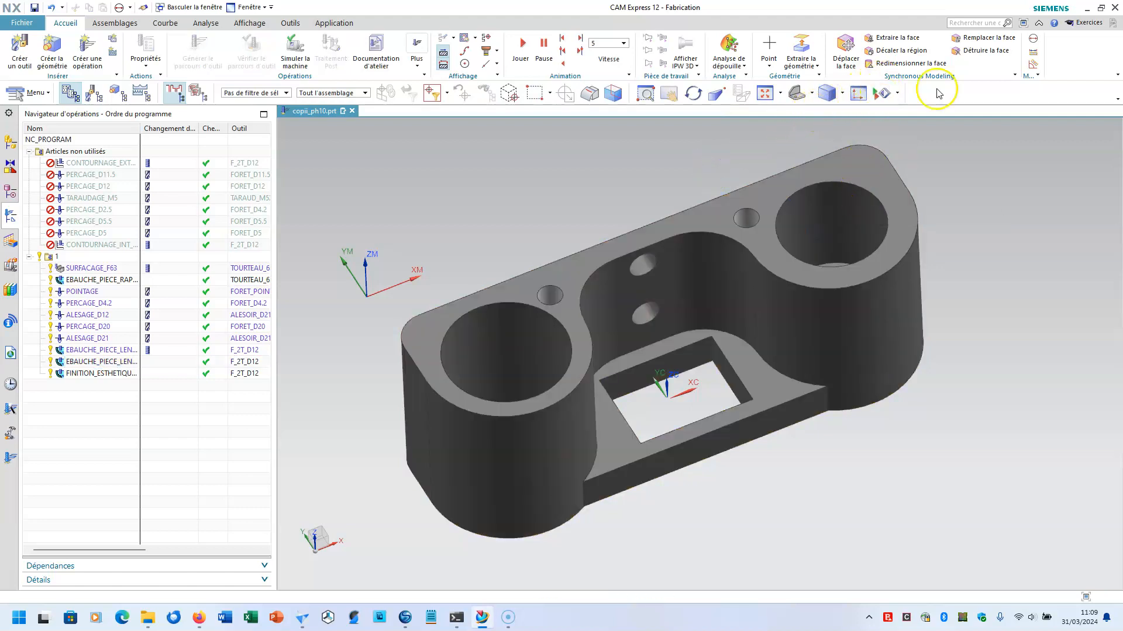
{"action": "left_click", "coordinate": [1033, 42]}
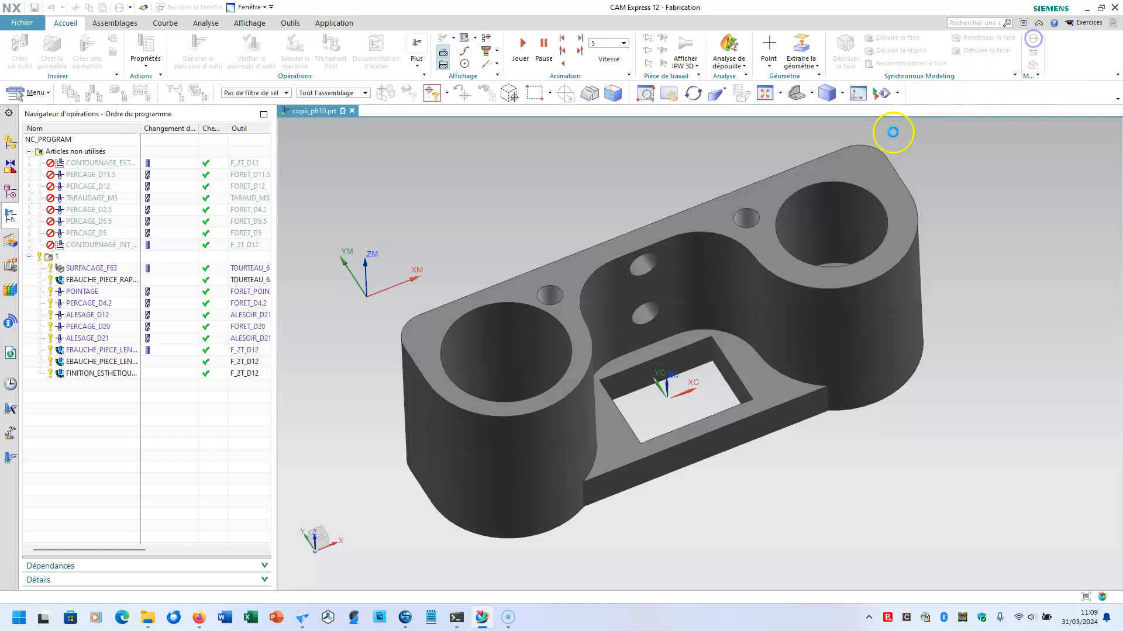
{"action": "left_click", "coordinate": [857, 186]}
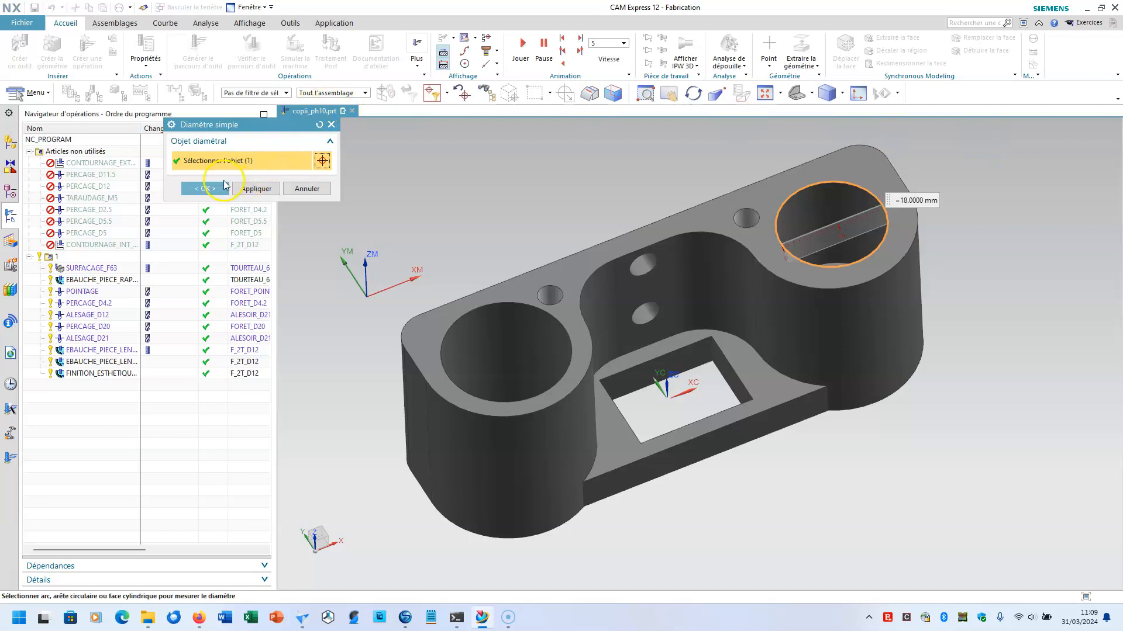
{"action": "left_click", "coordinate": [306, 188]}
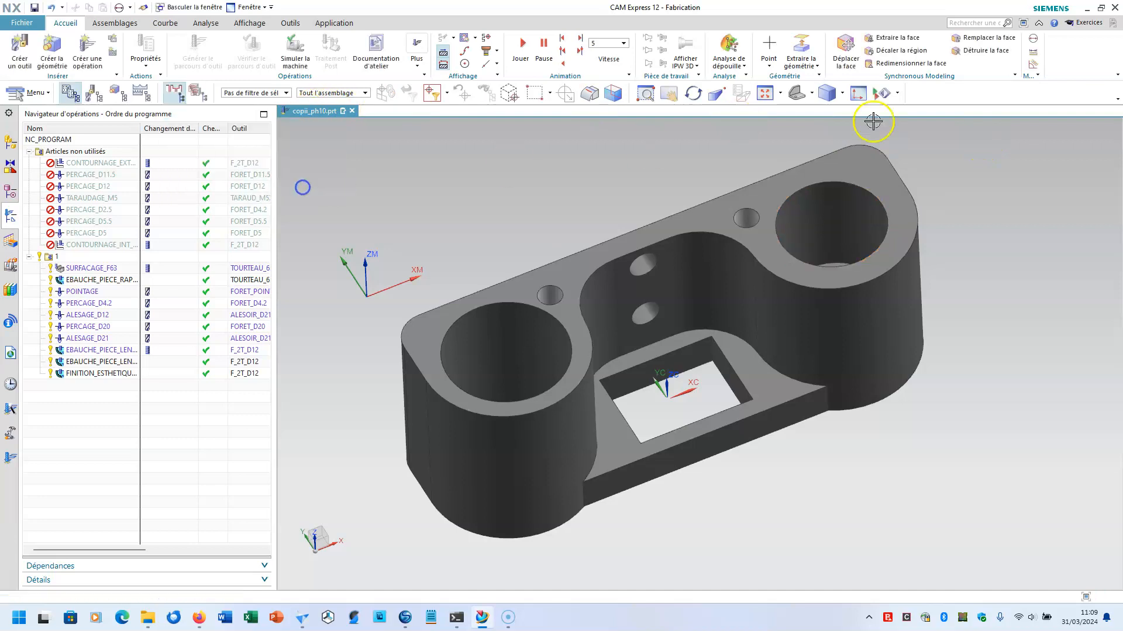
Resize the upper cylindrical face of the stepped large bore to a diameter of 17.98 mm.
{"action": "left_click", "coordinate": [901, 63]}
{"action": "left_click", "coordinate": [830, 199]}
{"action": "double_click", "coordinate": [273, 342]}
{"action": "type", "text": "18"}
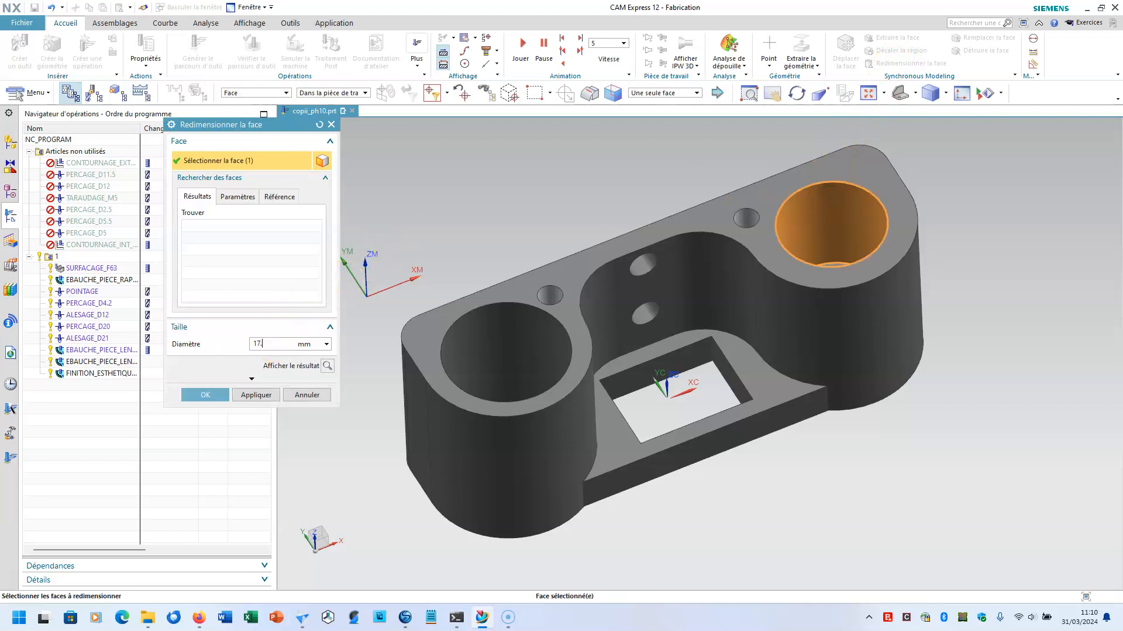
{"action": "left_click", "coordinate": [202, 390]}
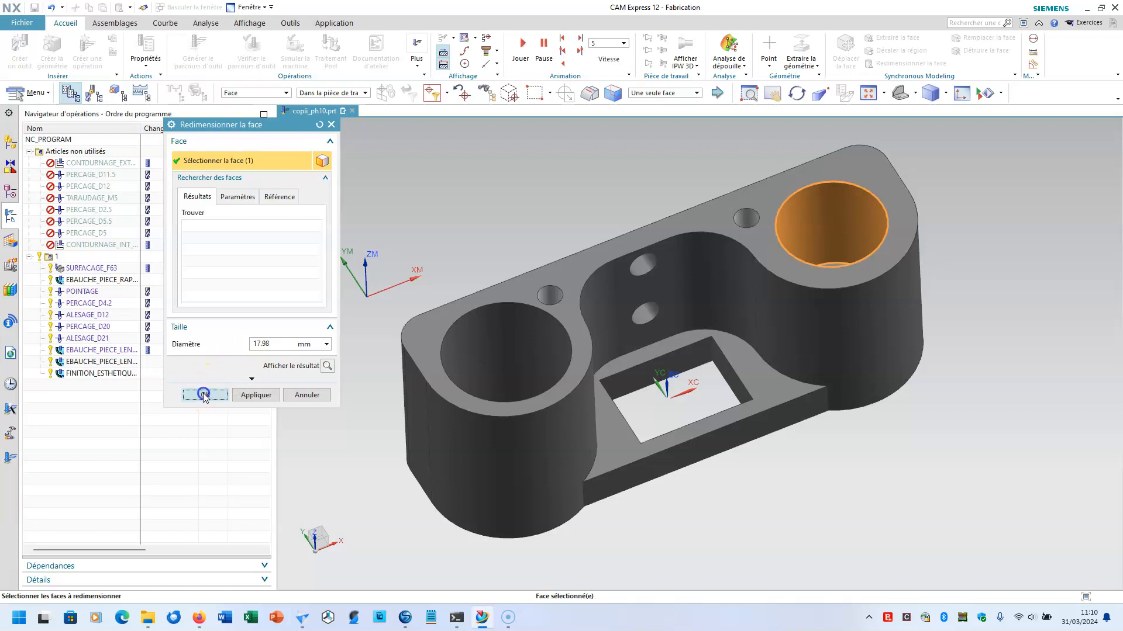
{"action": "left_click", "coordinate": [203, 395]}
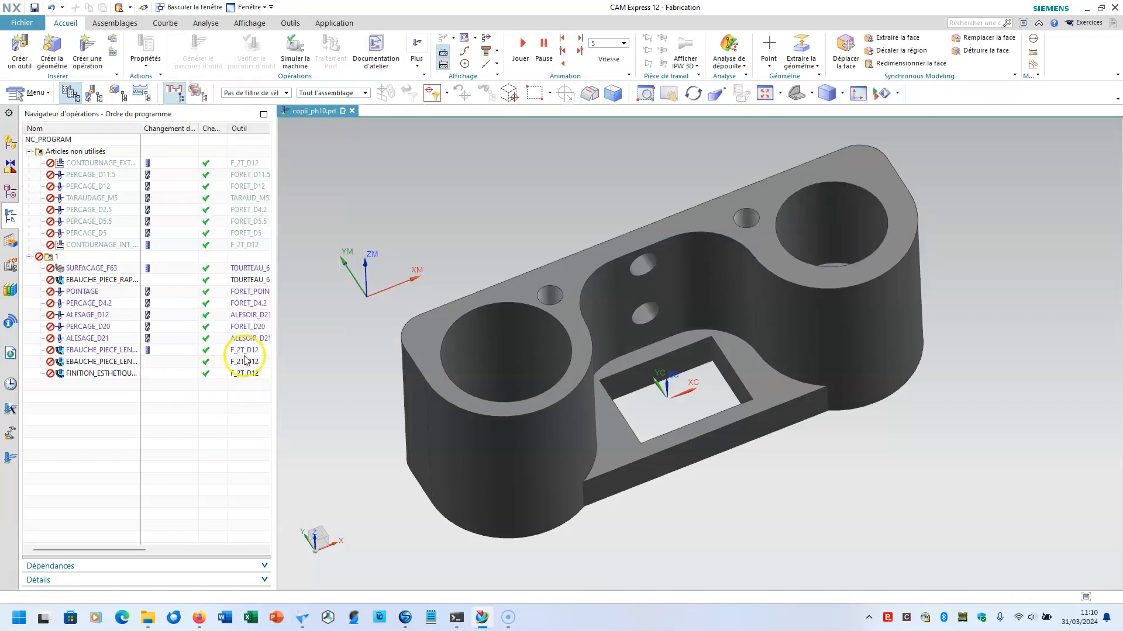
Inspect the second slow roughing toolpath, then move CONTOURNAGE_INT_PRECIS_F12 from the unused items into program 1, just before FINITION_ESTHETIQUE_F12.
{"action": "left_click", "coordinate": [73, 365]}
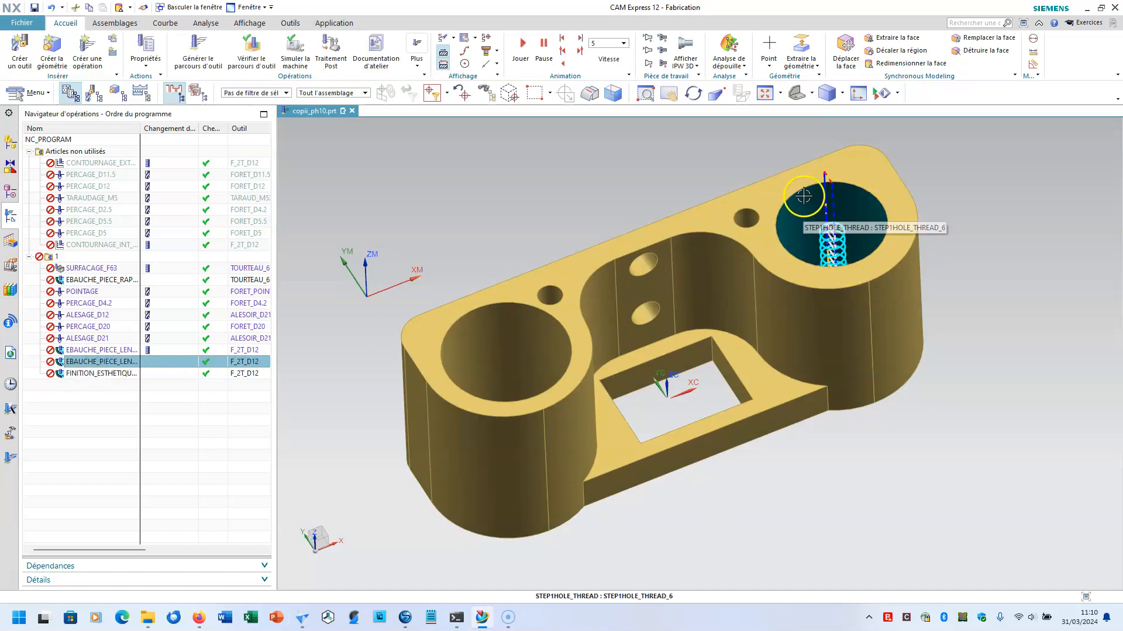
{"action": "middle_click_drag", "start_coordinate": [814, 213], "coordinate": [807, 220]}
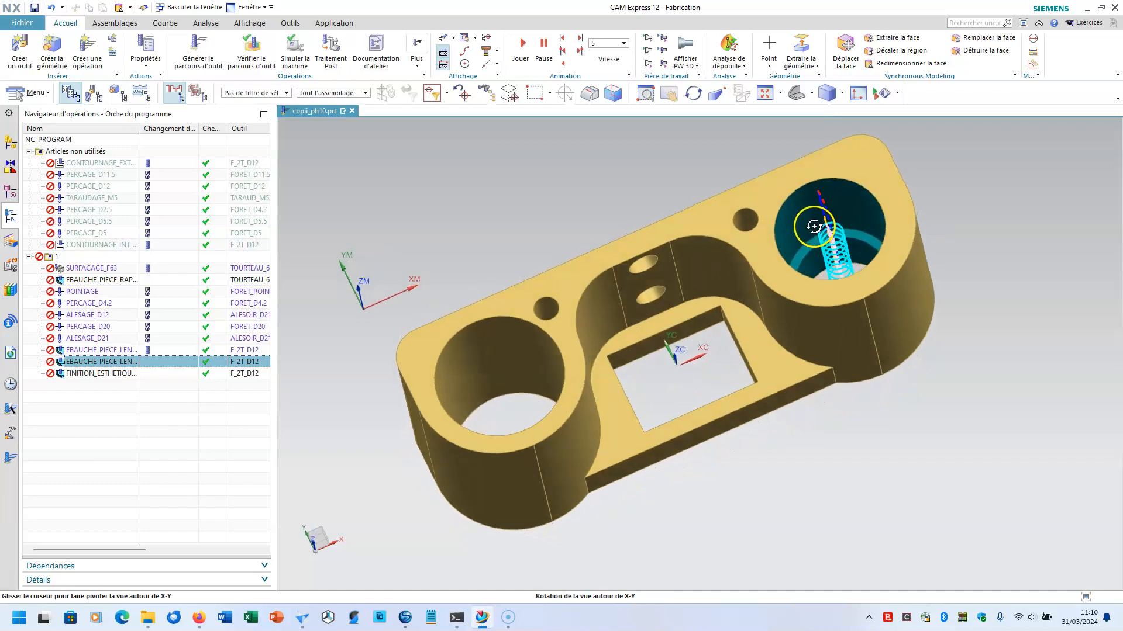
{"action": "scroll", "coordinate": [808, 246], "scroll_direction": "down", "scroll_amount": 4}
{"action": "scroll", "coordinate": [810, 246], "scroll_direction": "up", "scroll_amount": 7}
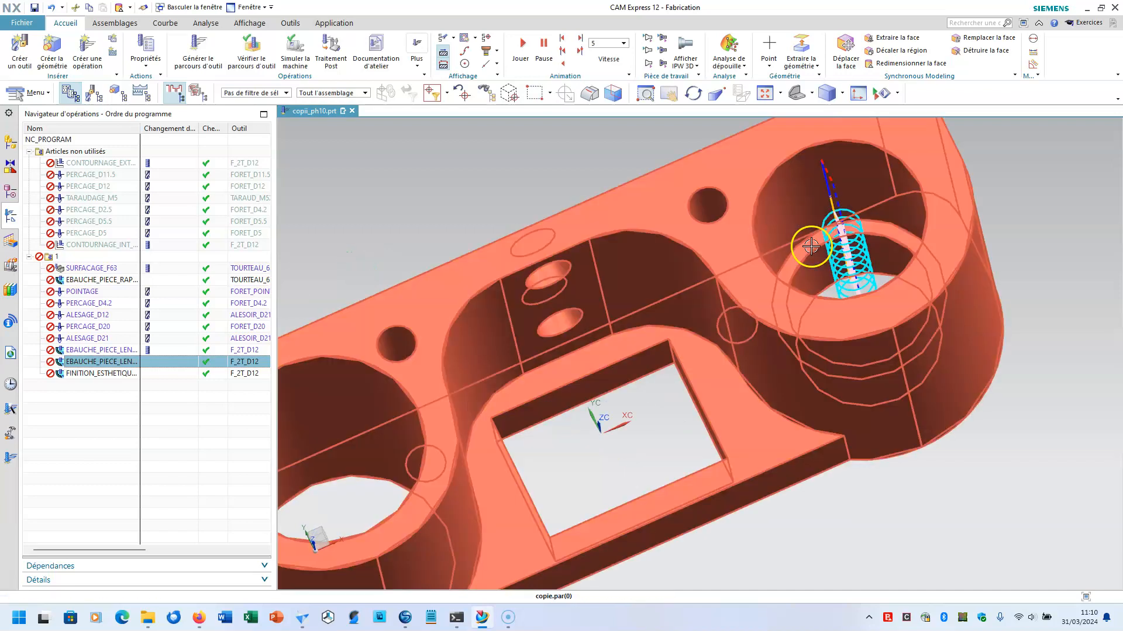
{"action": "scroll", "coordinate": [811, 246], "scroll_direction": "down", "scroll_amount": 5}
{"action": "mouse_move", "coordinate": [752, 240]}
{"action": "middle_mouse_down"}
{"action": "mouse_move", "coordinate": [764, 216]}
{"action": "mouse_move", "coordinate": [755, 220]}
{"action": "middle_mouse_up"}
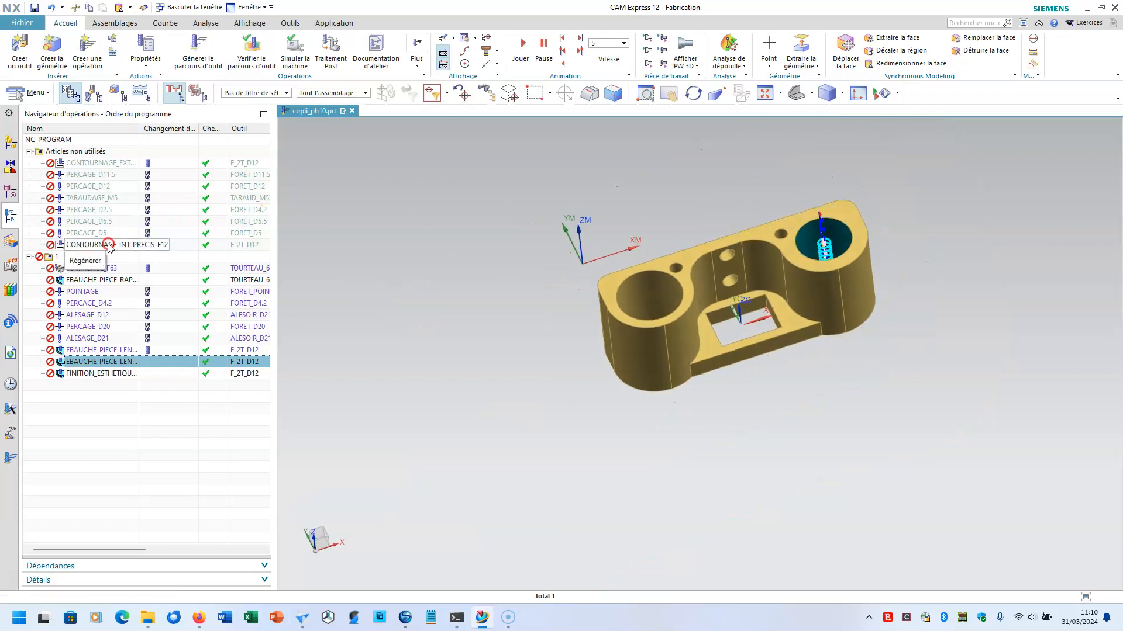
{"action": "left_click_drag", "start_coordinate": [108, 247], "coordinate": [109, 367]}
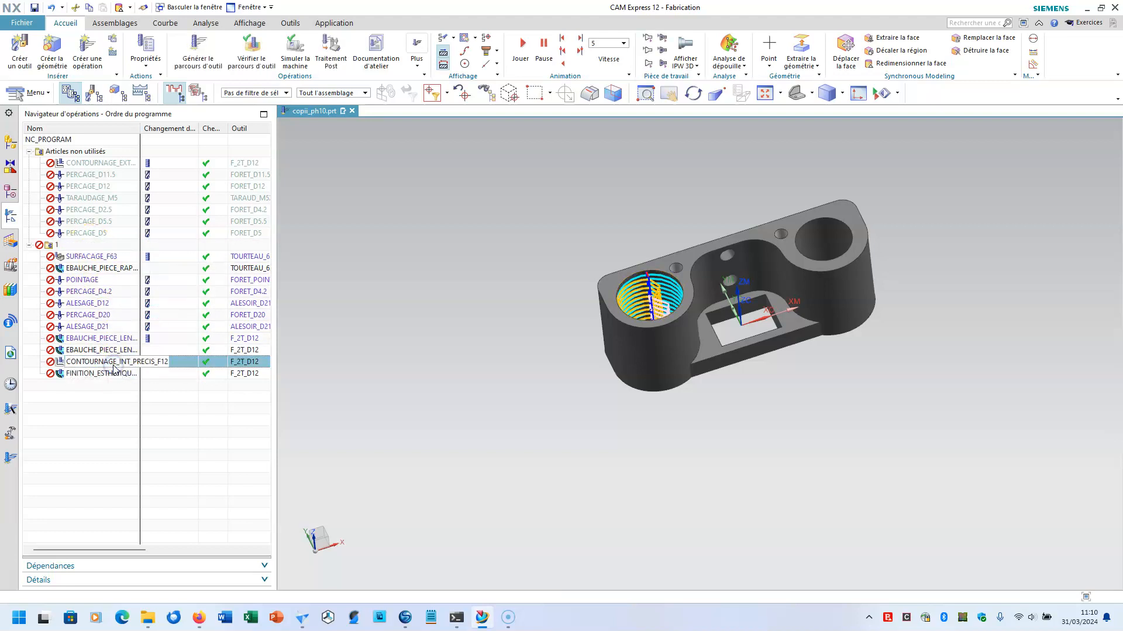
{"action": "left_click", "coordinate": [105, 365]}
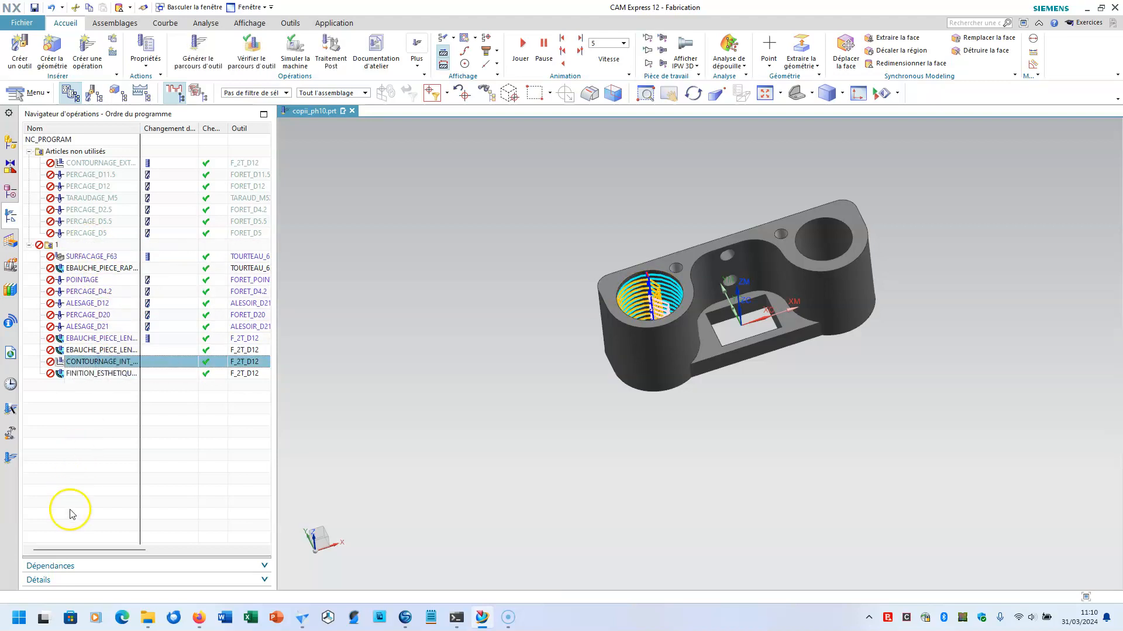
In the geometry view, move CONTOURNAGE_INT_PRECIS_F12 under A_USINER, just before FINITION_ESTHETIQUE_F12.
{"action": "left_click", "coordinate": [115, 97]}
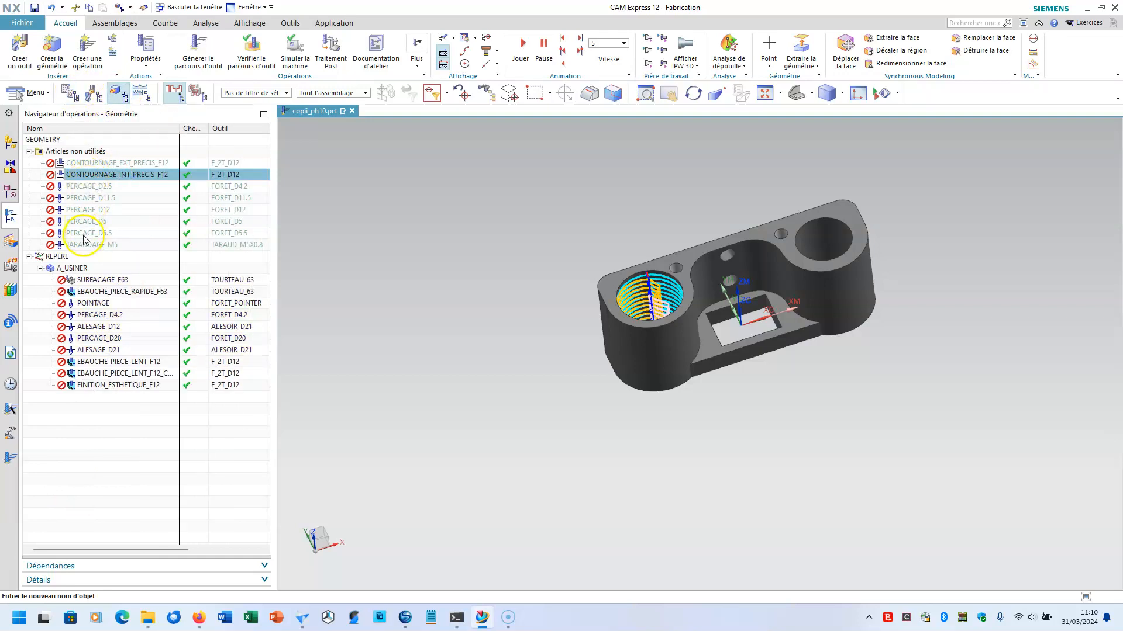
{"action": "left_click_drag", "start_coordinate": [98, 178], "coordinate": [124, 380]}
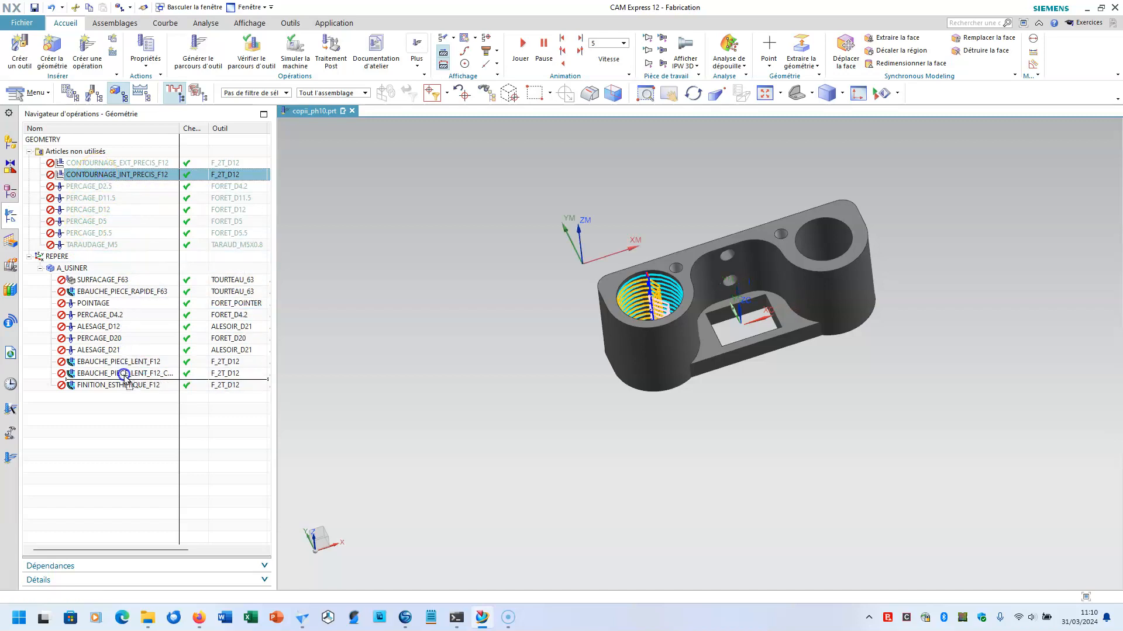
{"action": "left_click", "coordinate": [128, 374]}
{"action": "left_click", "coordinate": [115, 428]}
Open CONTOURNAGE_INT_PRECIS_F12 for editing and delete the existing part contour around the other large bore.
{"action": "left_click", "coordinate": [101, 373]}
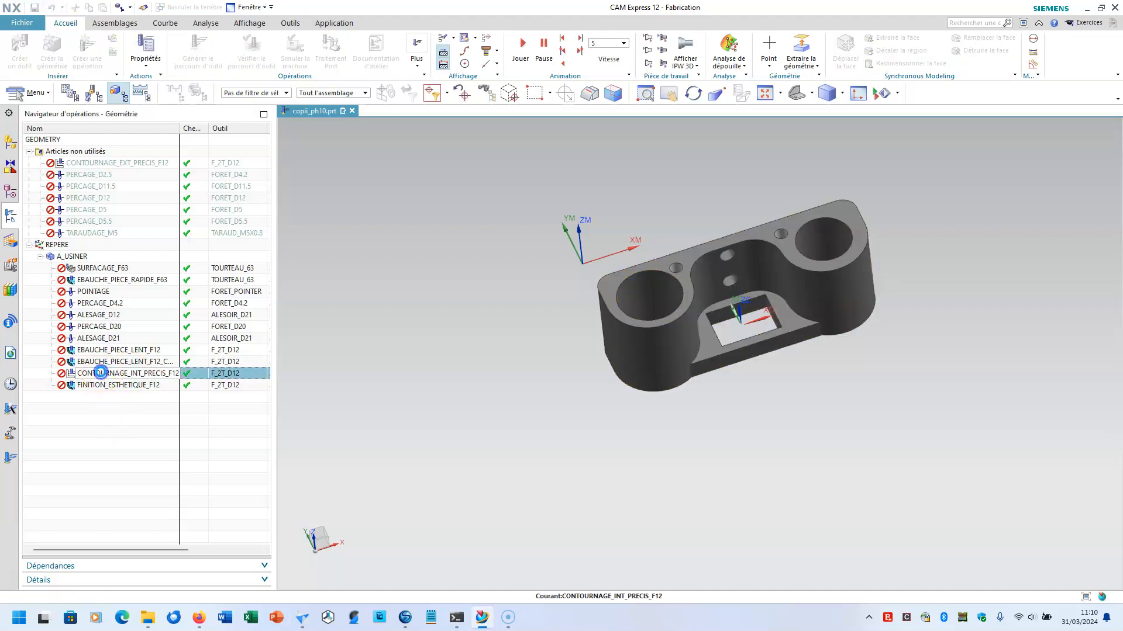
{"action": "double_click", "coordinate": [123, 373]}
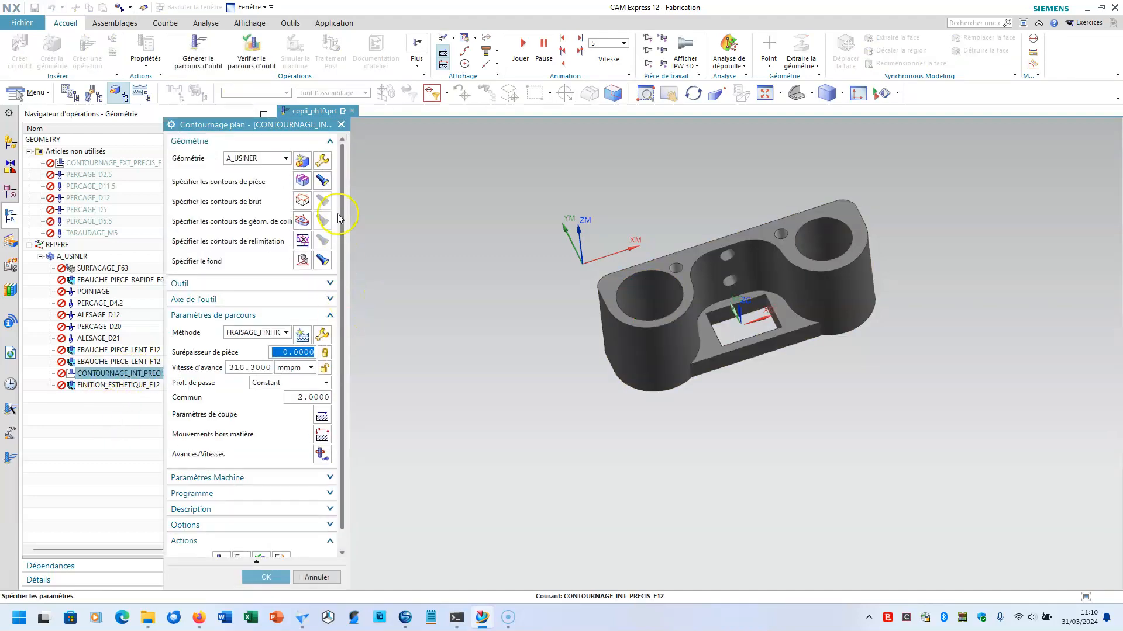
{"action": "left_click", "coordinate": [301, 182]}
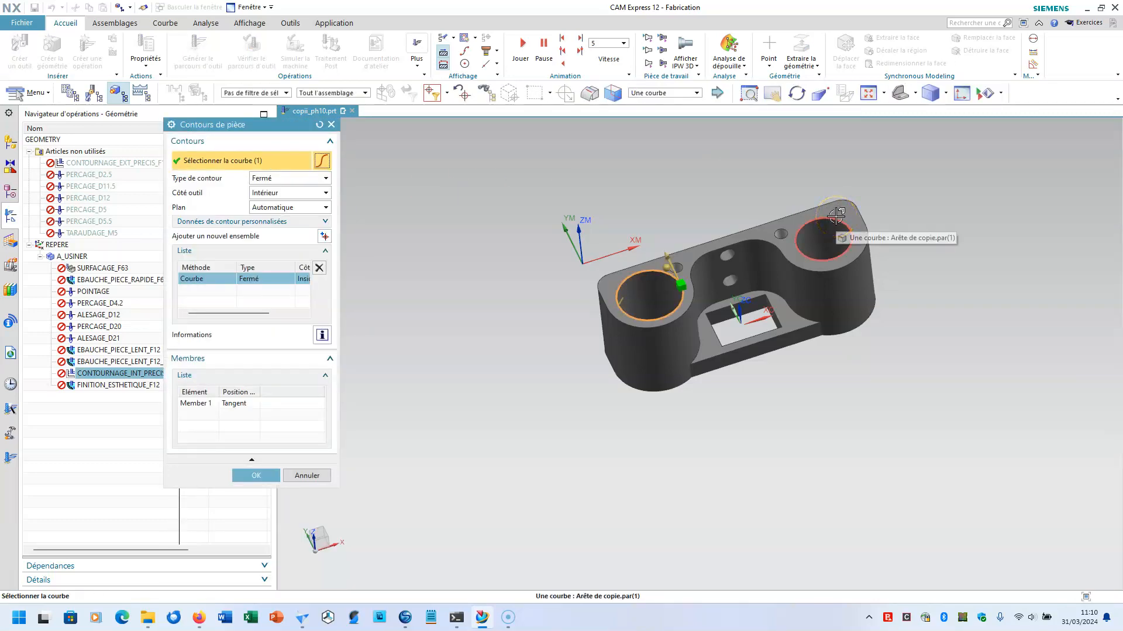
{"action": "left_click", "coordinate": [319, 266]}
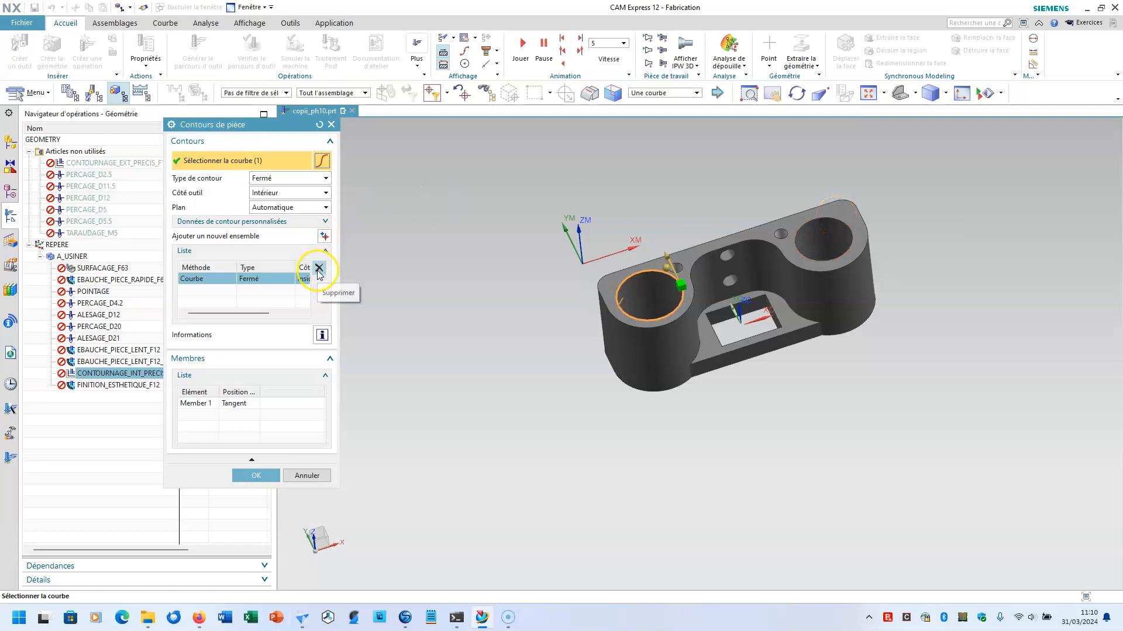
{"action": "left_click", "coordinate": [319, 284]}
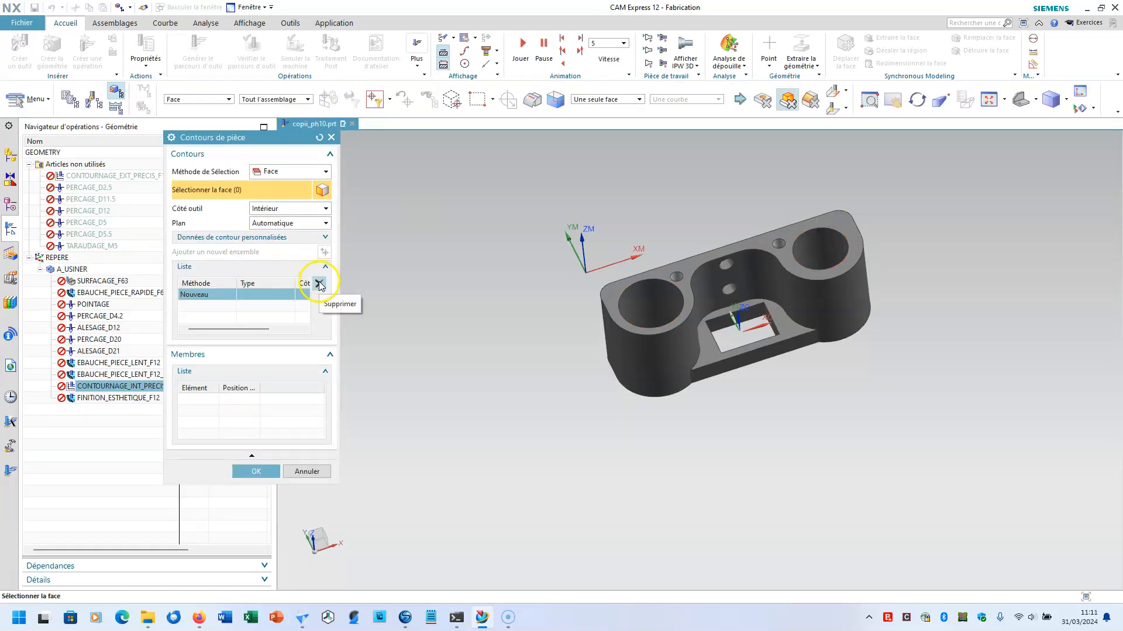
Define the part contour by curves from the stepped bore's upper circular edge, as a closed contour with the tool side inside.
{"action": "left_click", "coordinate": [296, 172]}
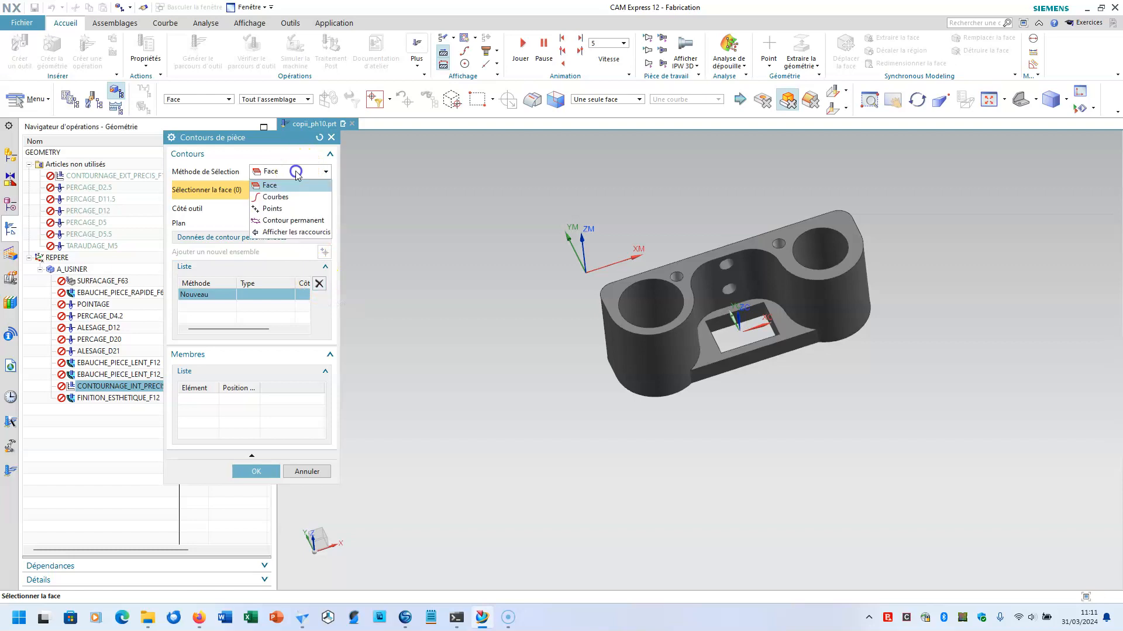
{"action": "left_click", "coordinate": [275, 195]}
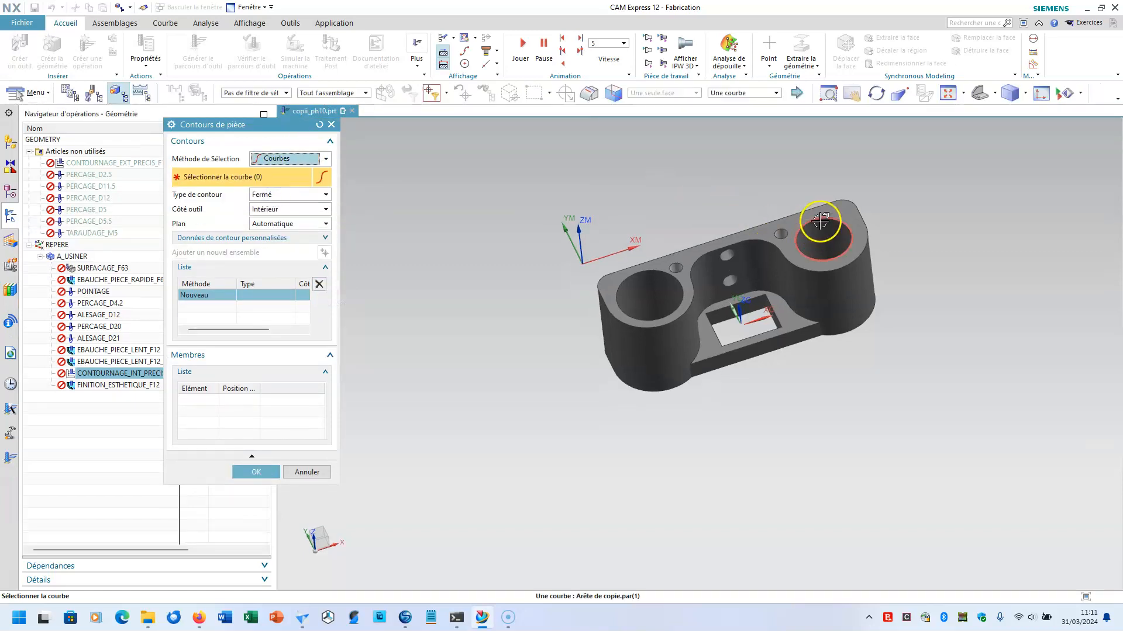
{"action": "left_click", "coordinate": [820, 221]}
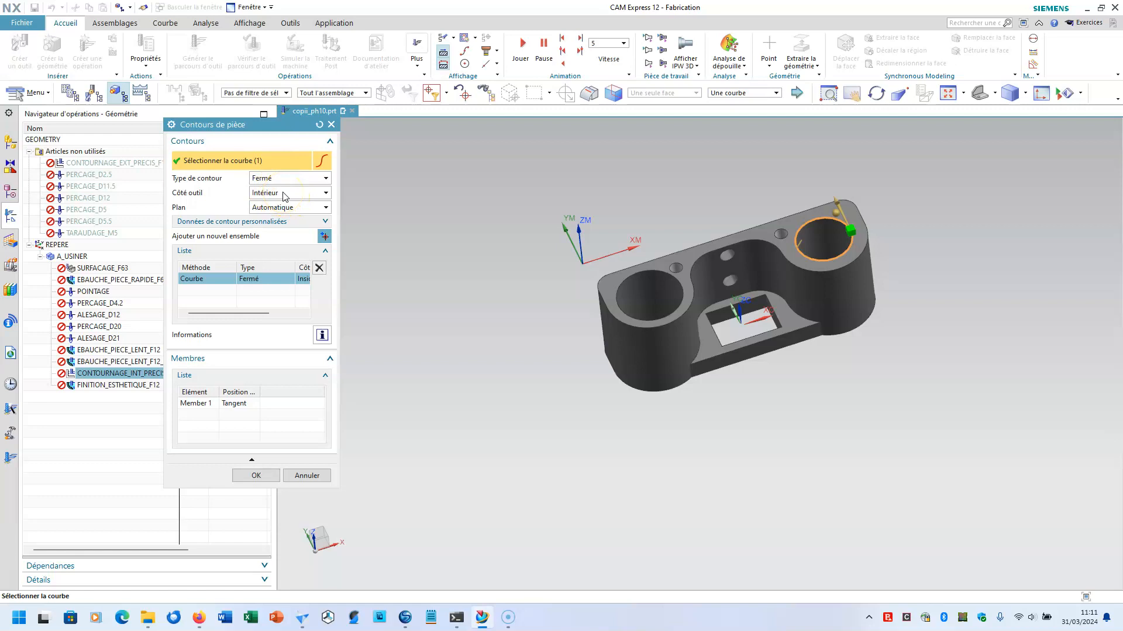
{"action": "scroll", "coordinate": [854, 211], "scroll_direction": "down", "scroll_amount": 1}
{"action": "scroll", "coordinate": [856, 217], "scroll_direction": "up", "scroll_amount": 5}
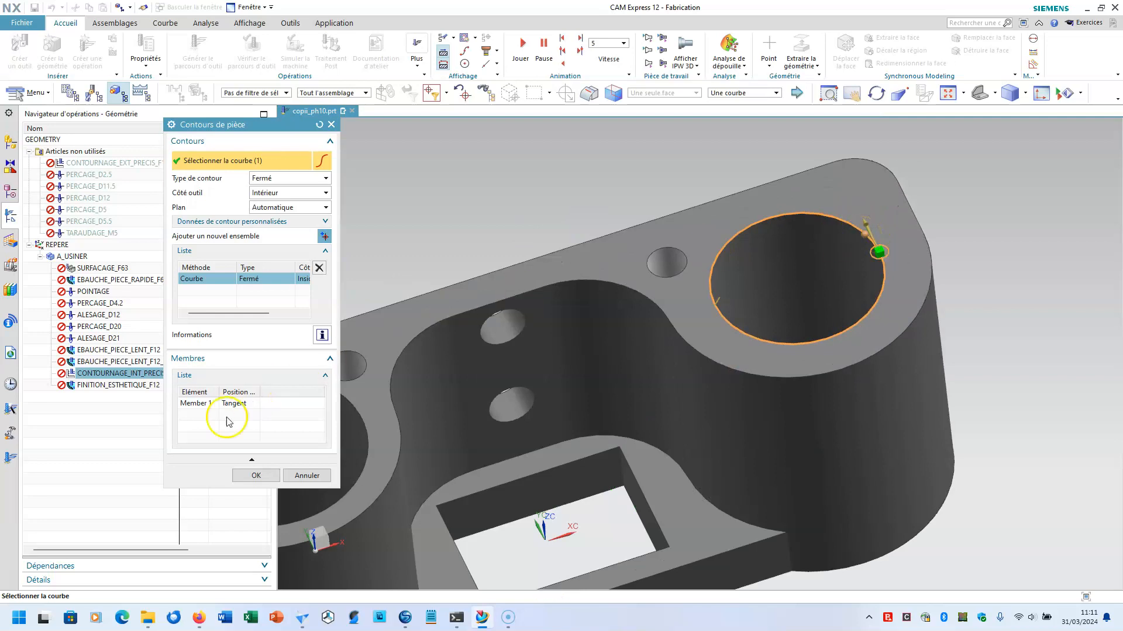
{"action": "left_click", "coordinate": [246, 477]}
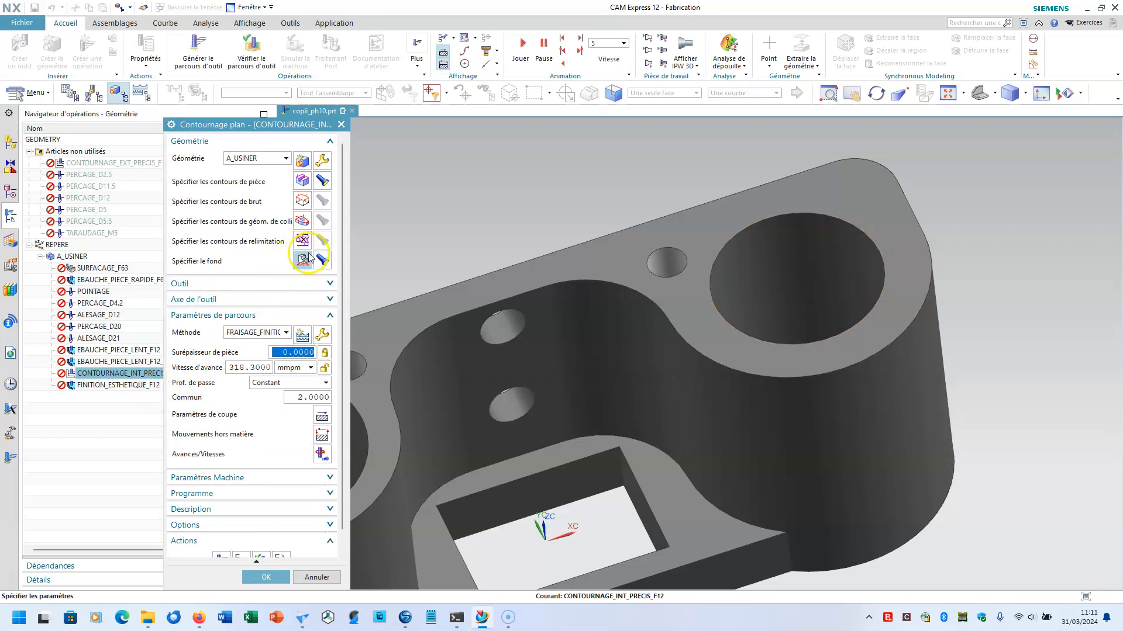
Set the operation's floor plane to the annular ledge inside the stepped bore, at a distance of 0 mm.
{"action": "left_click", "coordinate": [303, 261]}
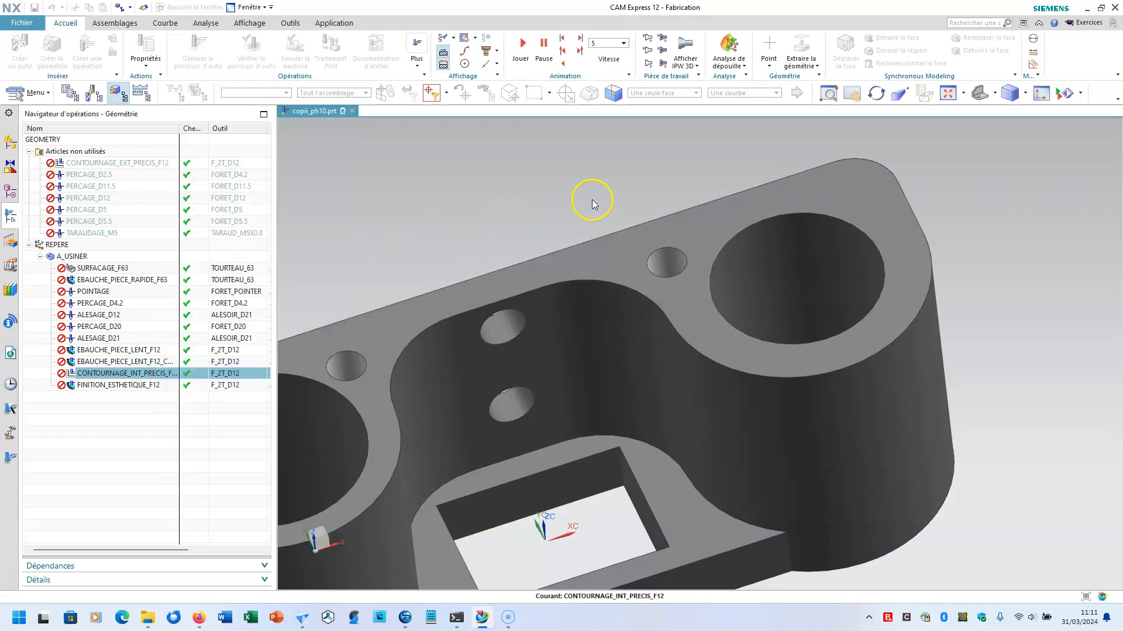
{"action": "middle_click_drag", "start_coordinate": [589, 196], "coordinate": [585, 224]}
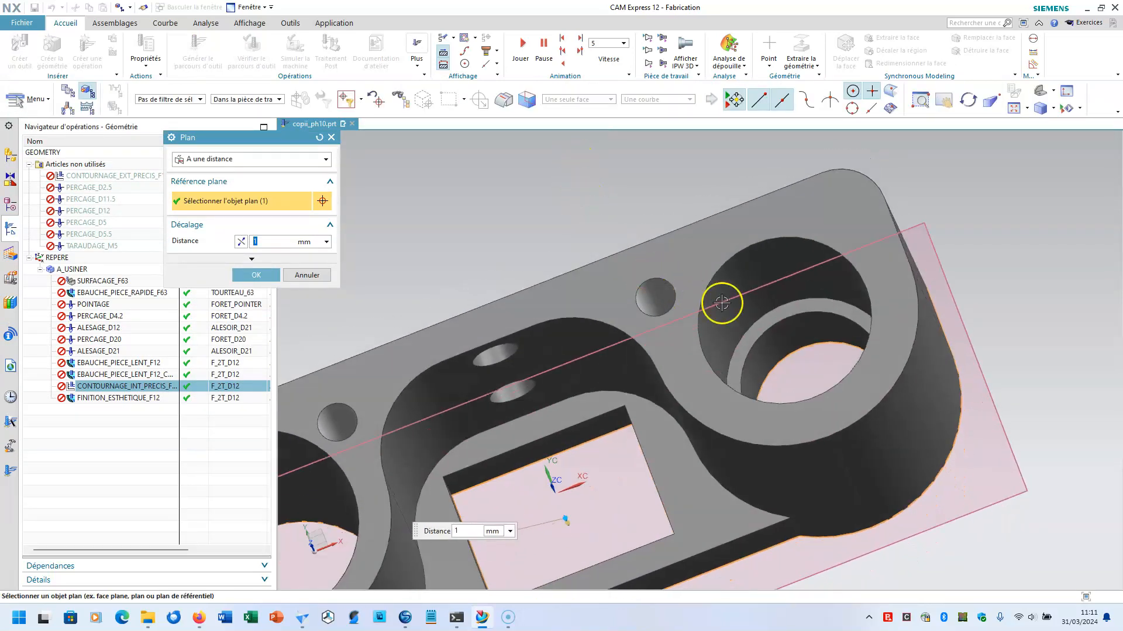
{"action": "left_click", "coordinate": [778, 316]}
{"action": "left_click", "coordinate": [268, 215]}
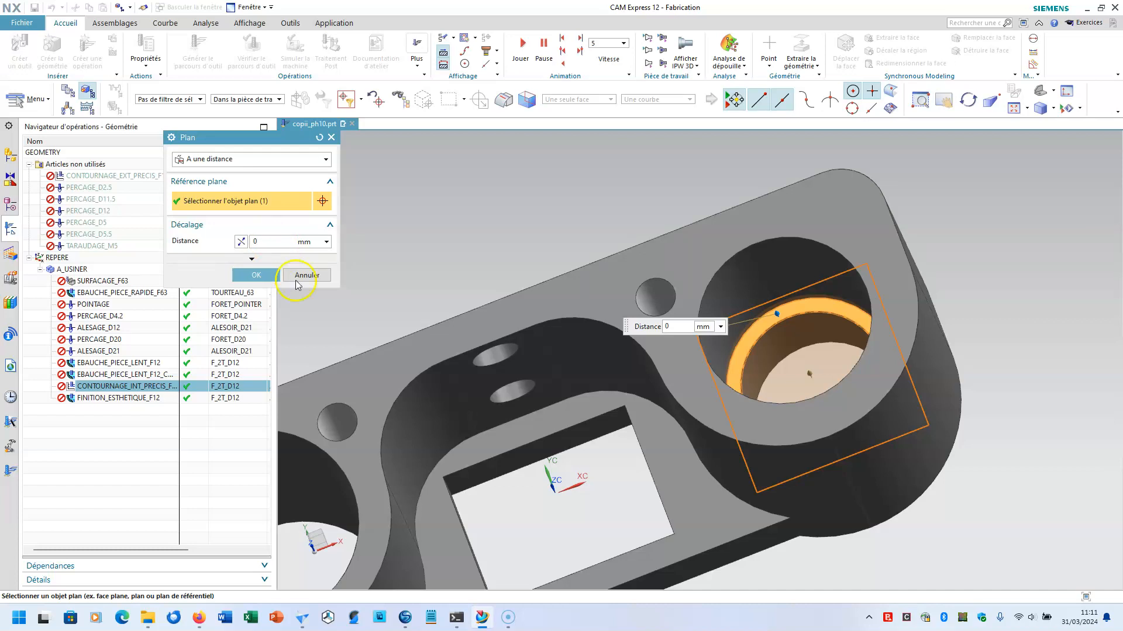
Check the floor plane from the side in wireframe display, accept it, and show the specified floor on the part.
{"action": "middle_click_drag", "start_coordinate": [495, 337], "coordinate": [480, 289]}
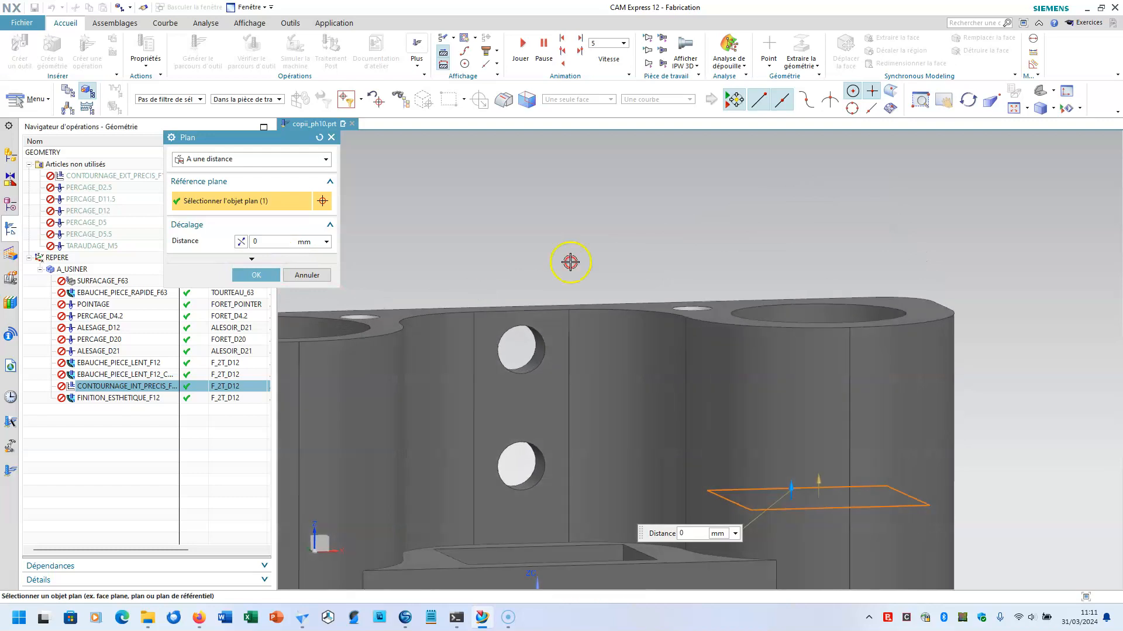
{"action": "left_click", "coordinate": [1052, 108]}
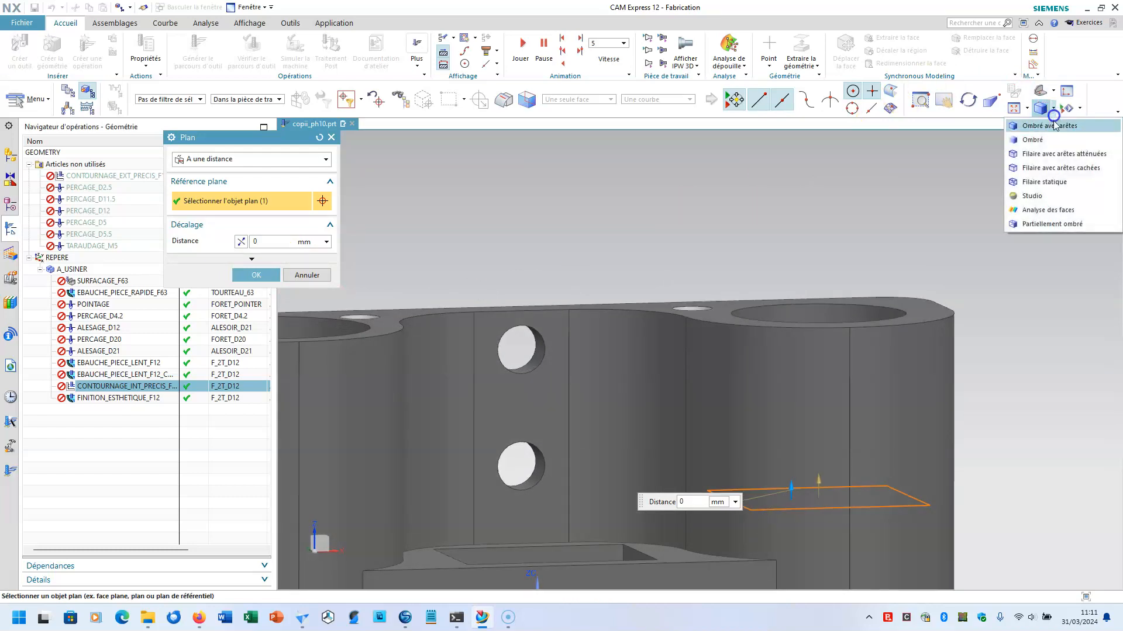
{"action": "left_click", "coordinate": [1050, 170]}
{"action": "middle_click_drag", "start_coordinate": [1004, 475], "coordinate": [996, 461]}
{"action": "left_click", "coordinate": [252, 276]}
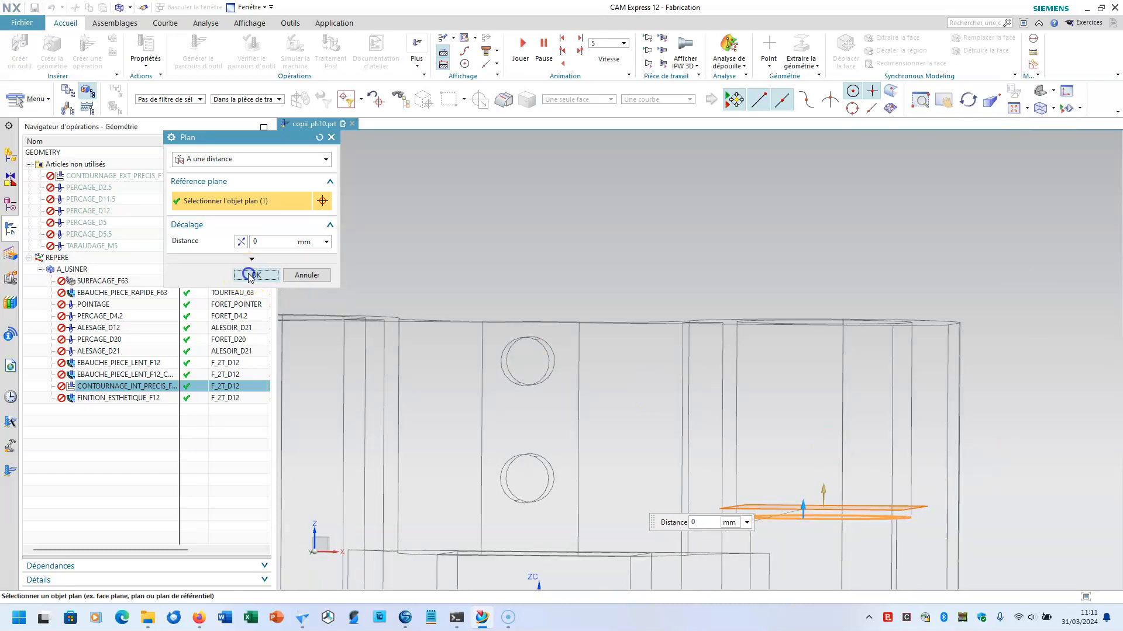
{"action": "left_click", "coordinate": [319, 273]}
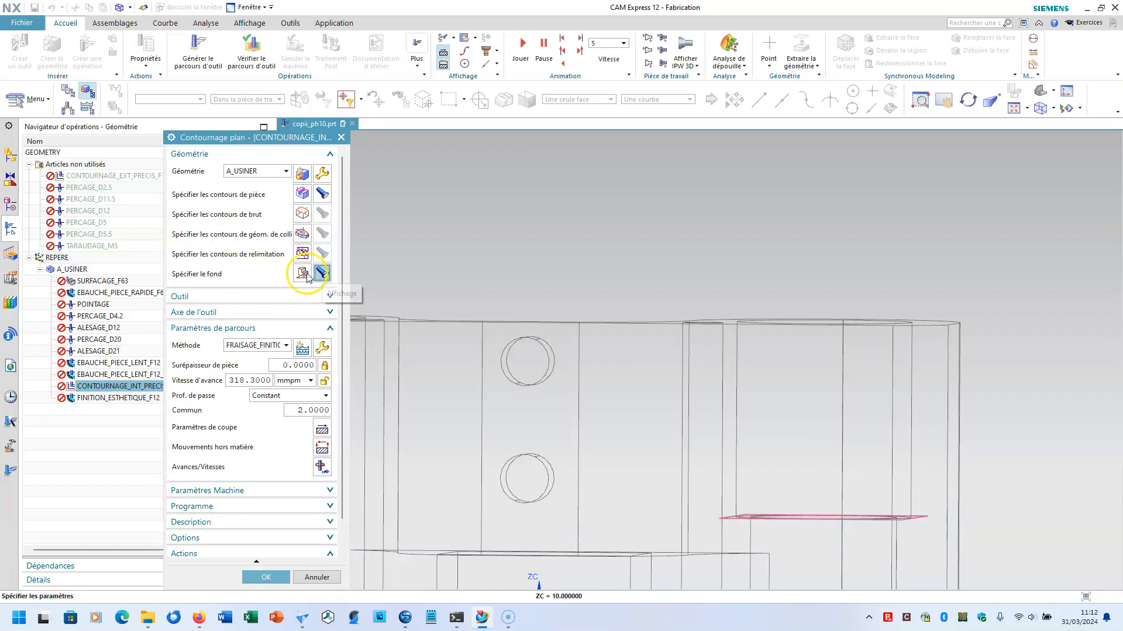
Accept the internal contouring operation's settings and return the part to the shaded-with-edges display (Ombré avec arêtes).
{"action": "left_click", "coordinate": [266, 576]}
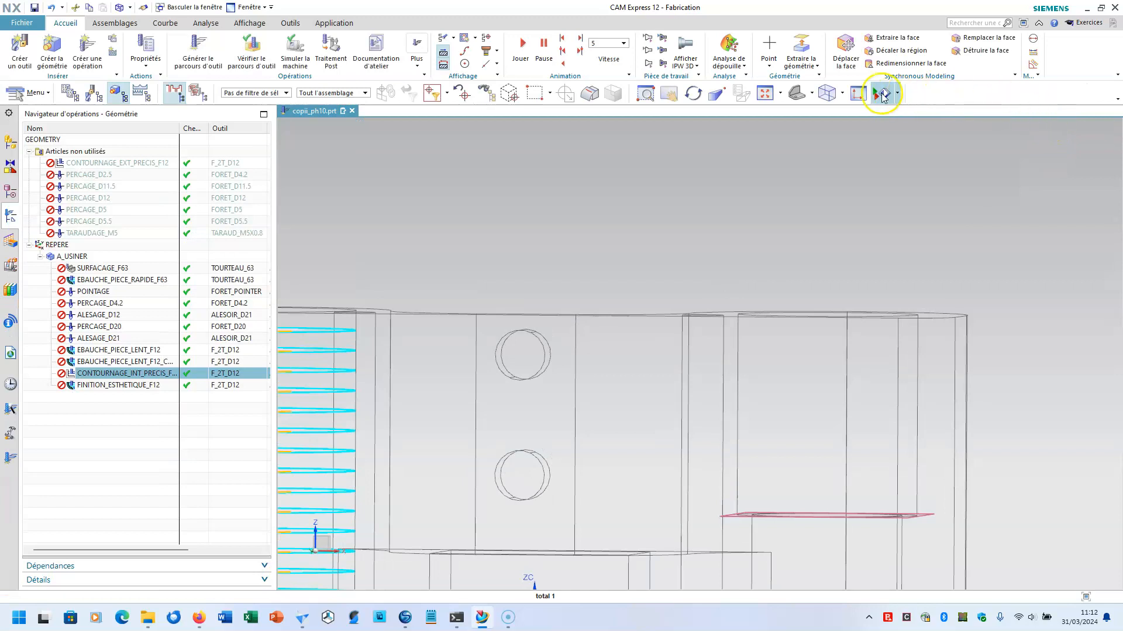
{"action": "left_click", "coordinate": [842, 94]}
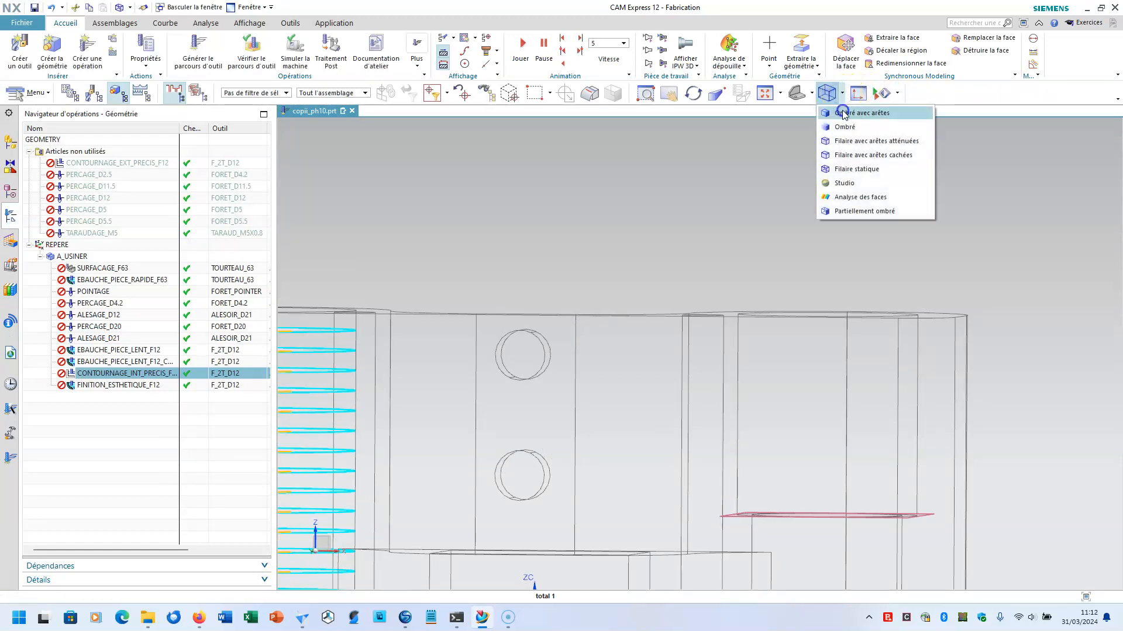
{"action": "left_click", "coordinate": [854, 113]}
{"action": "middle_click_drag", "start_coordinate": [712, 195], "coordinate": [727, 231]}
{"action": "scroll", "coordinate": [722, 241], "scroll_direction": "up", "scroll_amount": 5}
{"action": "key", "text": "ctrl+f"}
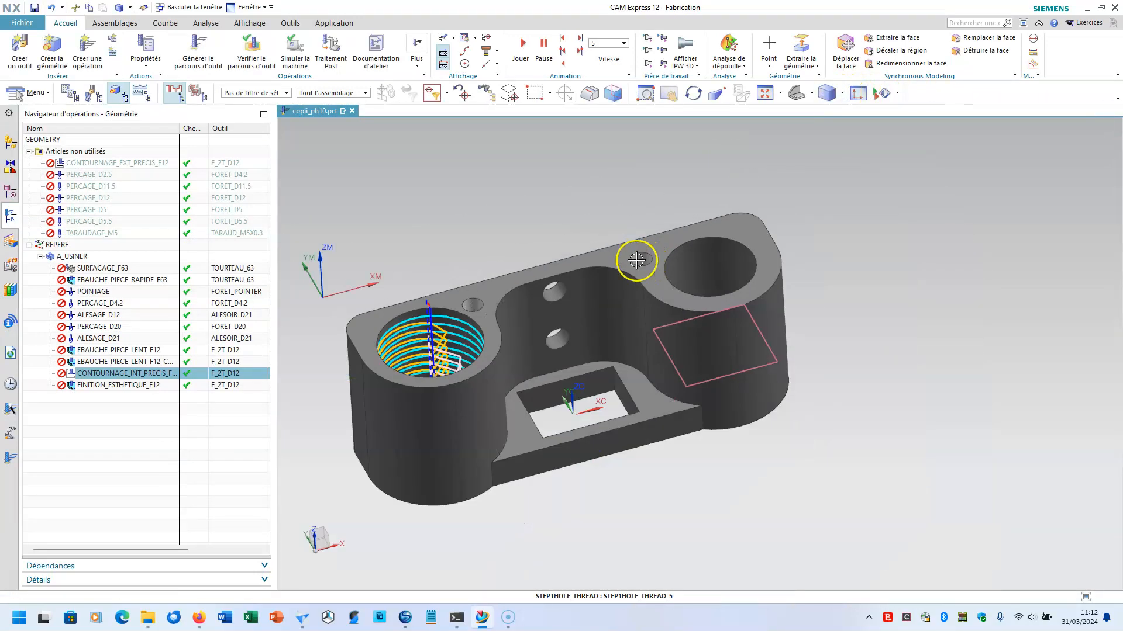
Generate the toolpaths of all operations under the A_USINER geometry and accept them.
{"action": "left_click", "coordinate": [81, 257]}
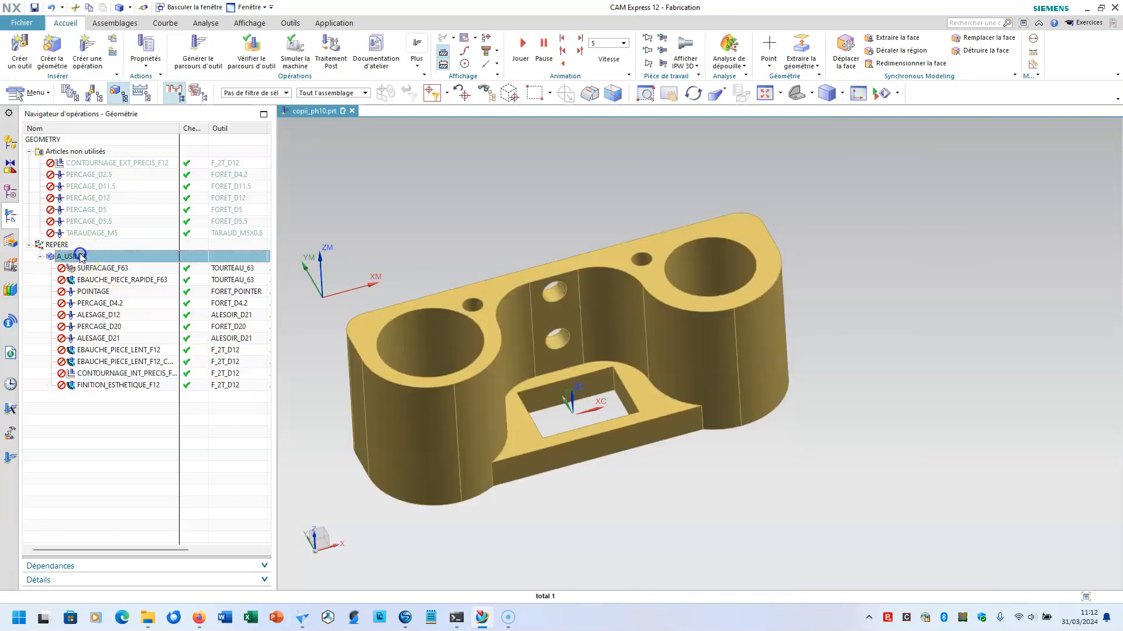
{"action": "left_click", "coordinate": [198, 50]}
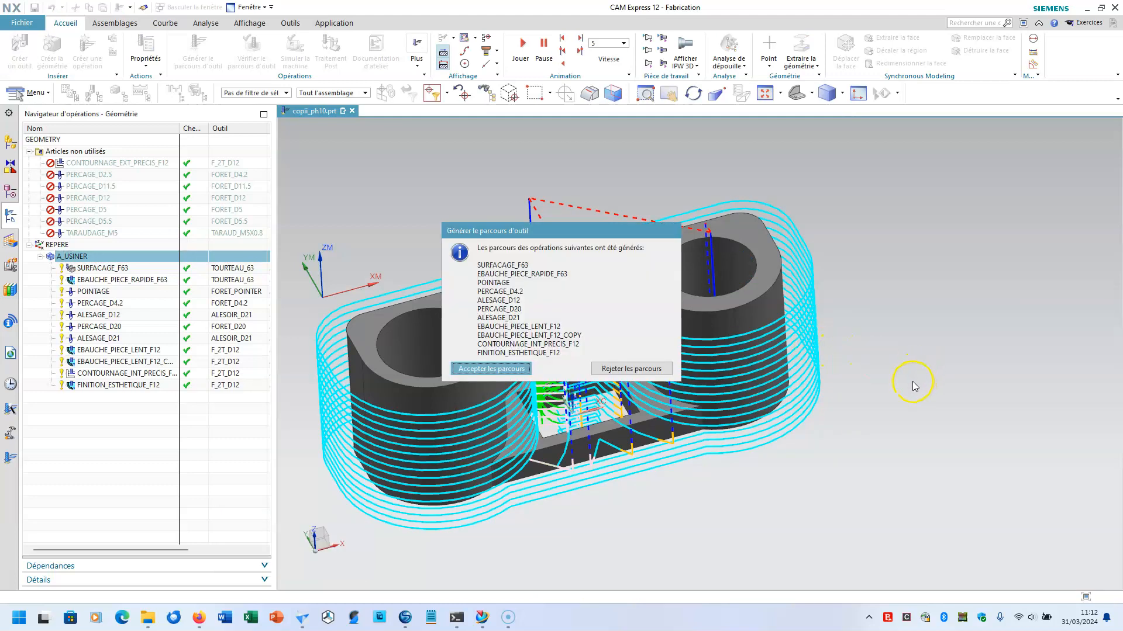
{"action": "key", "text": "Return"}
{"action": "middle_click_drag", "start_coordinate": [830, 357], "coordinate": [695, 302]}
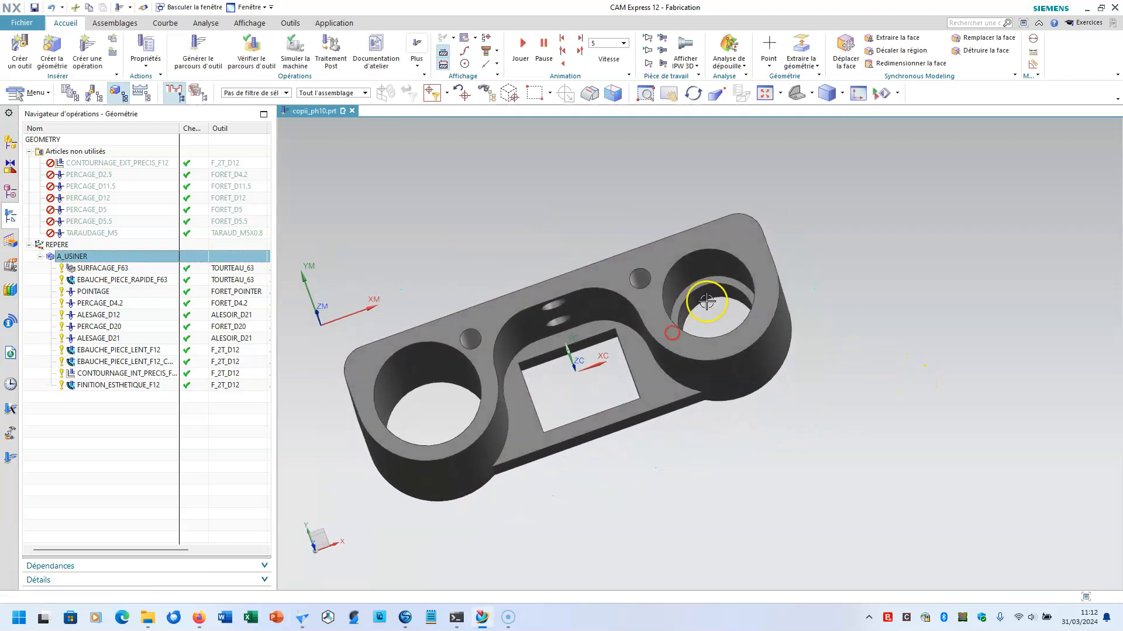
Display the FINITION_ESTHETIQUE_F12 toolpath and examine its passes around the part, then reselect the A_USINER geometry.
{"action": "left_click", "coordinate": [139, 385]}
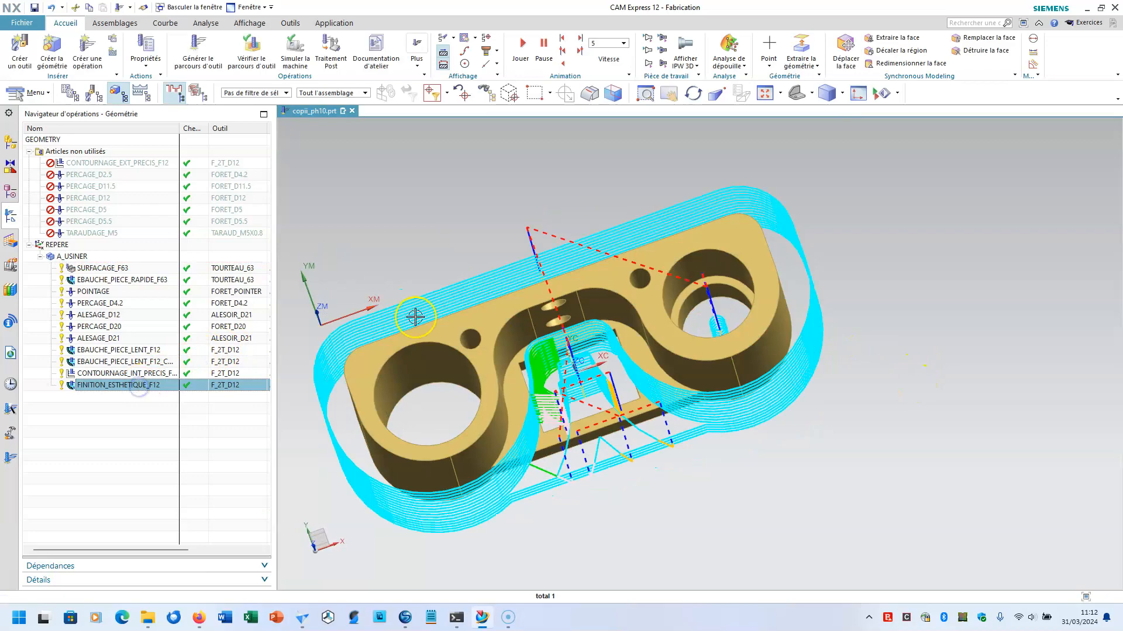
{"action": "middle_click_drag", "start_coordinate": [706, 316], "coordinate": [616, 377]}
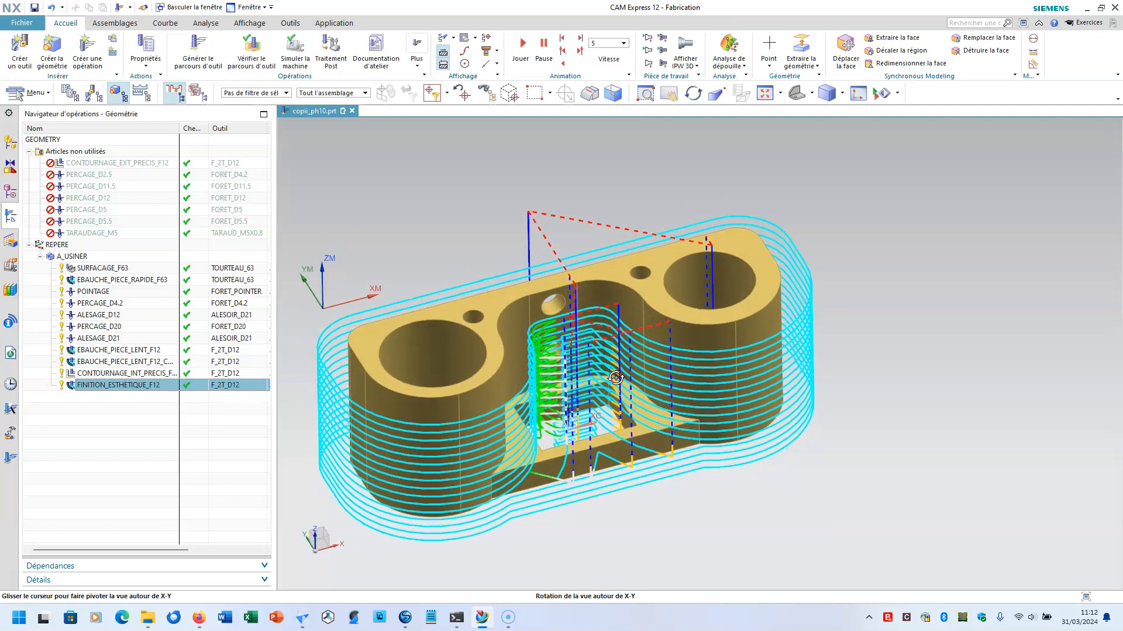
{"action": "scroll", "coordinate": [616, 378], "scroll_direction": "up", "scroll_amount": 2}
{"action": "scroll", "coordinate": [565, 349], "scroll_direction": "down", "scroll_amount": 4}
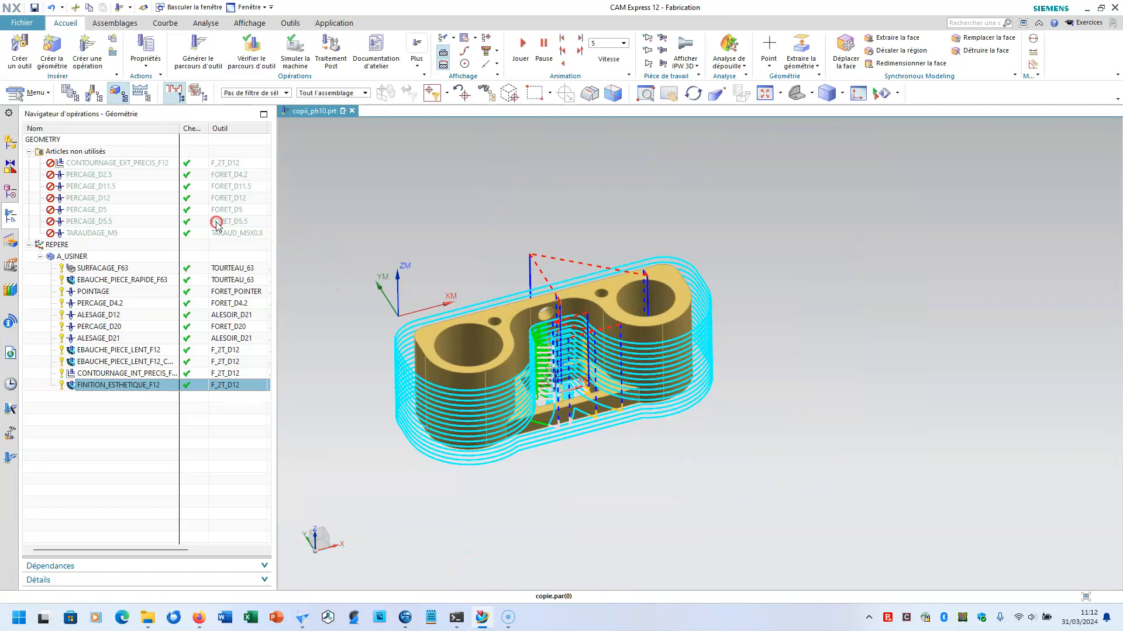
{"action": "left_click", "coordinate": [77, 256]}
{"action": "middle_click_drag", "start_coordinate": [313, 171], "coordinate": [417, 213], "text": "ctrl"}
{"action": "middle_click_drag", "start_coordinate": [380, 294], "coordinate": [381, 221], "text": "shift"}
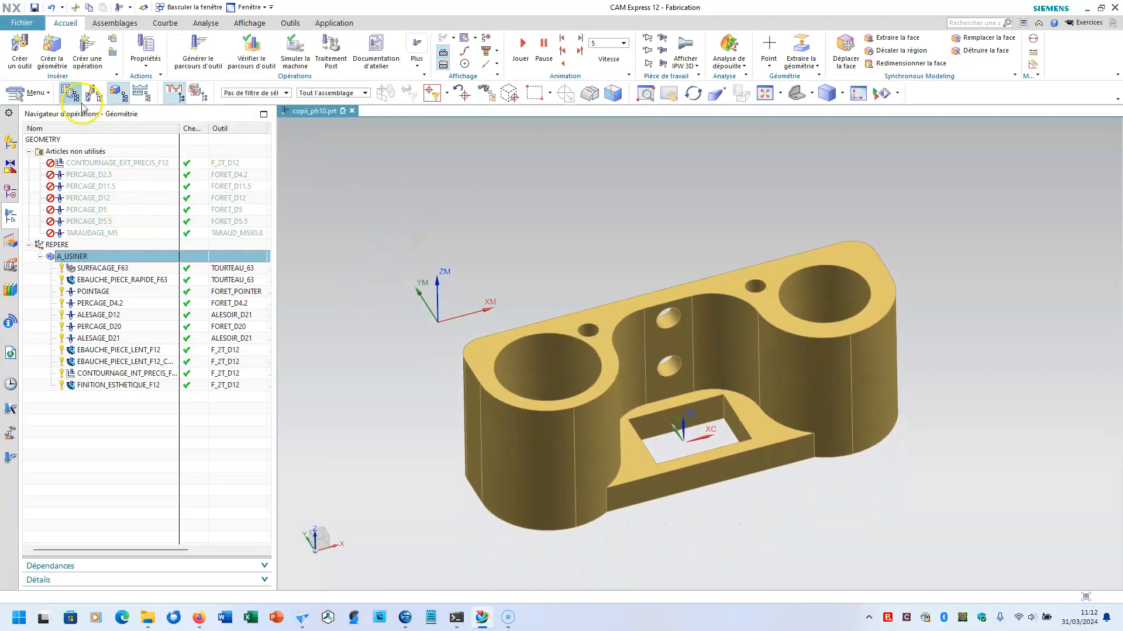
List the operations in program order with their tool numbers and machining times, and display the FINITION_ESTHETIQUE_F12 toolpath.
{"action": "left_click", "coordinate": [65, 95]}
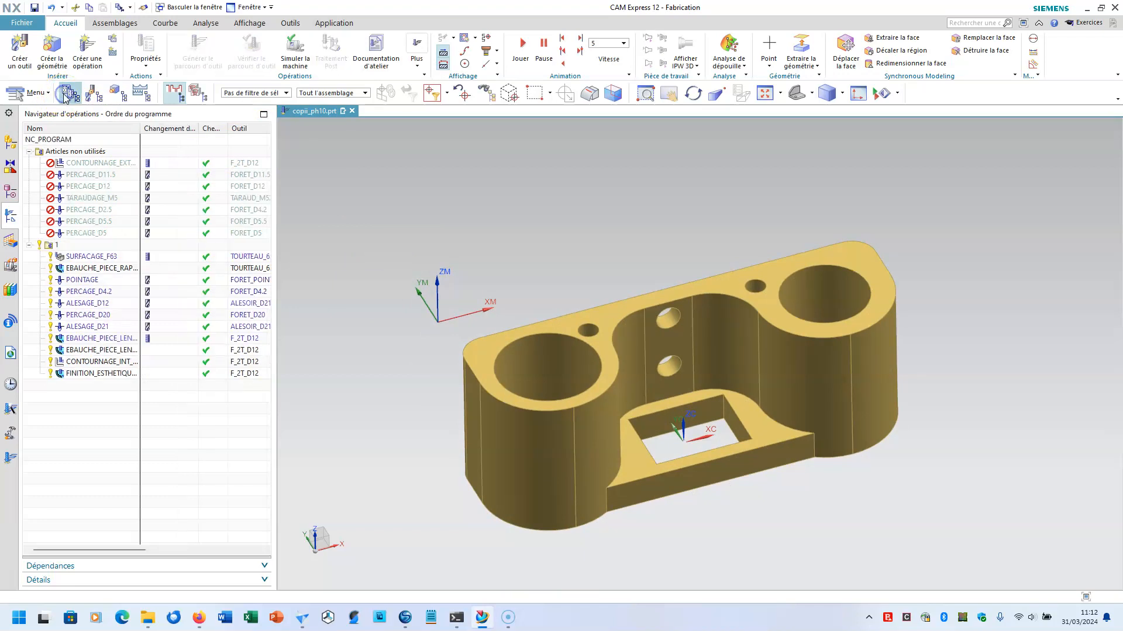
{"action": "left_click_drag", "start_coordinate": [90, 551], "coordinate": [136, 556]}
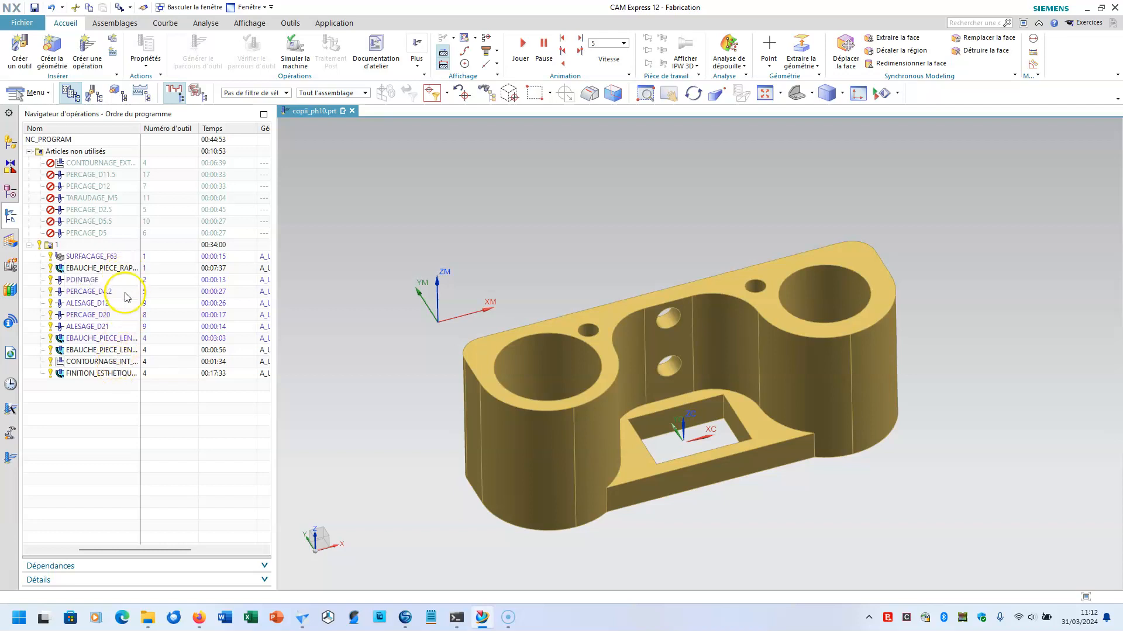
{"action": "left_click", "coordinate": [110, 374]}
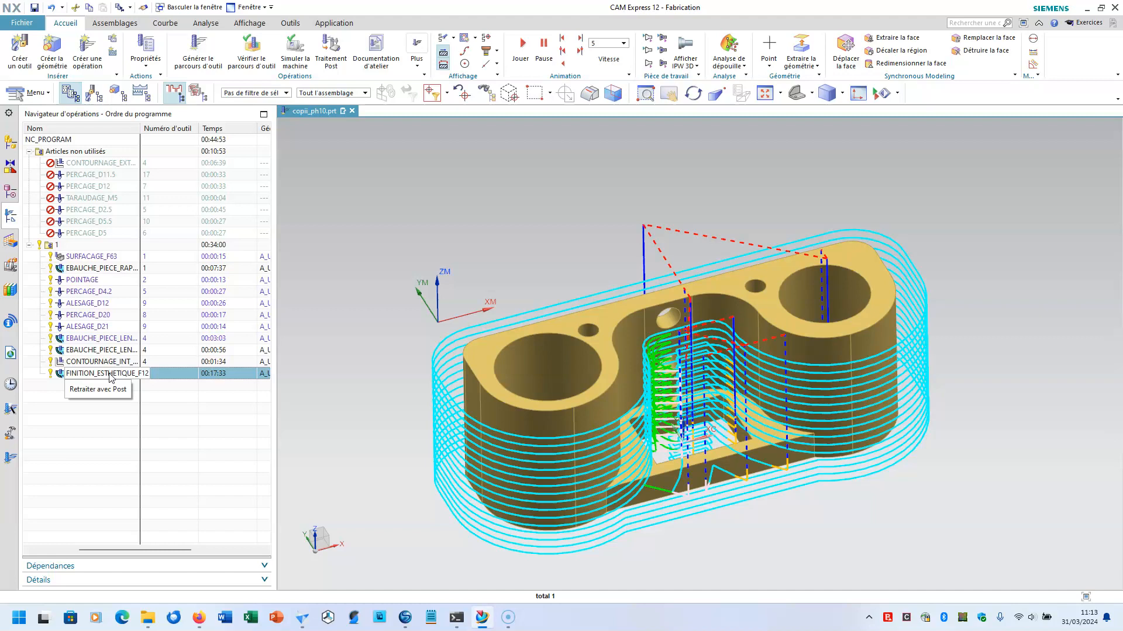
Edit FINITION_ESTHETIQUE_F12 and start its machining area with the part's outer side wall, selected as tangent faces.
{"action": "double_click", "coordinate": [109, 374]}
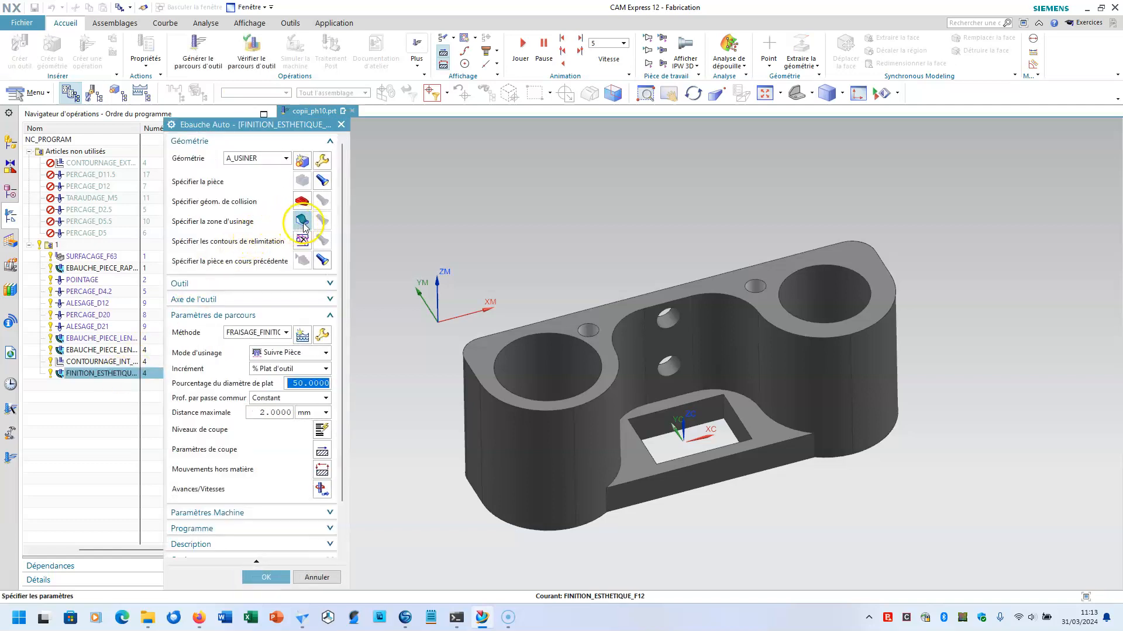
{"action": "left_click", "coordinate": [301, 221]}
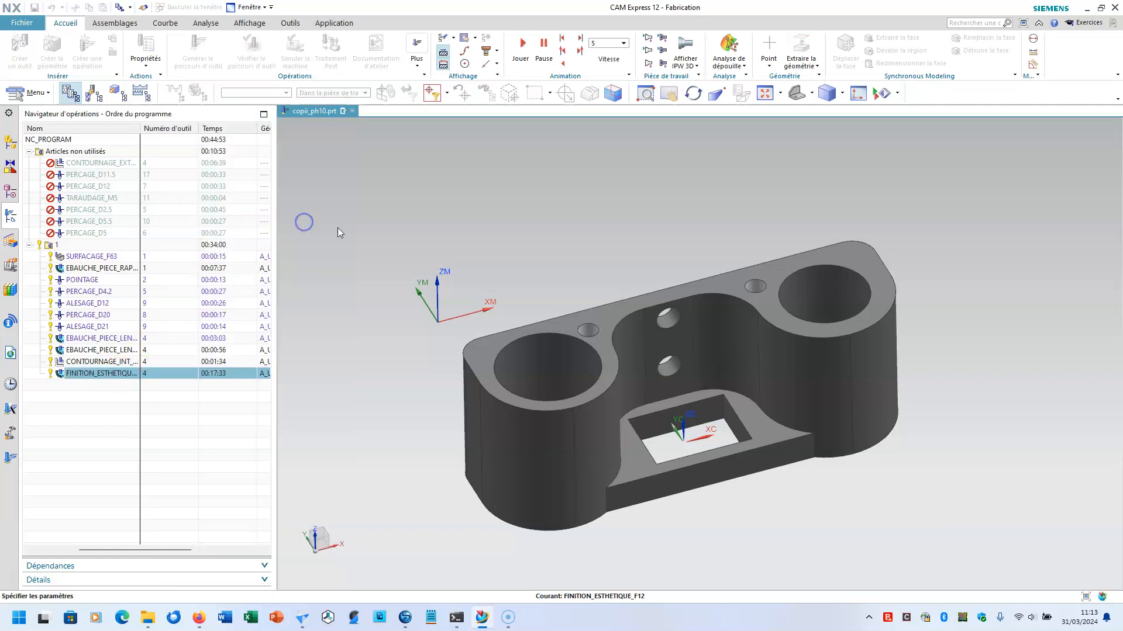
{"action": "left_click", "coordinate": [537, 453]}
{"action": "left_click", "coordinate": [585, 428]}
{"action": "left_click", "coordinate": [618, 405]}
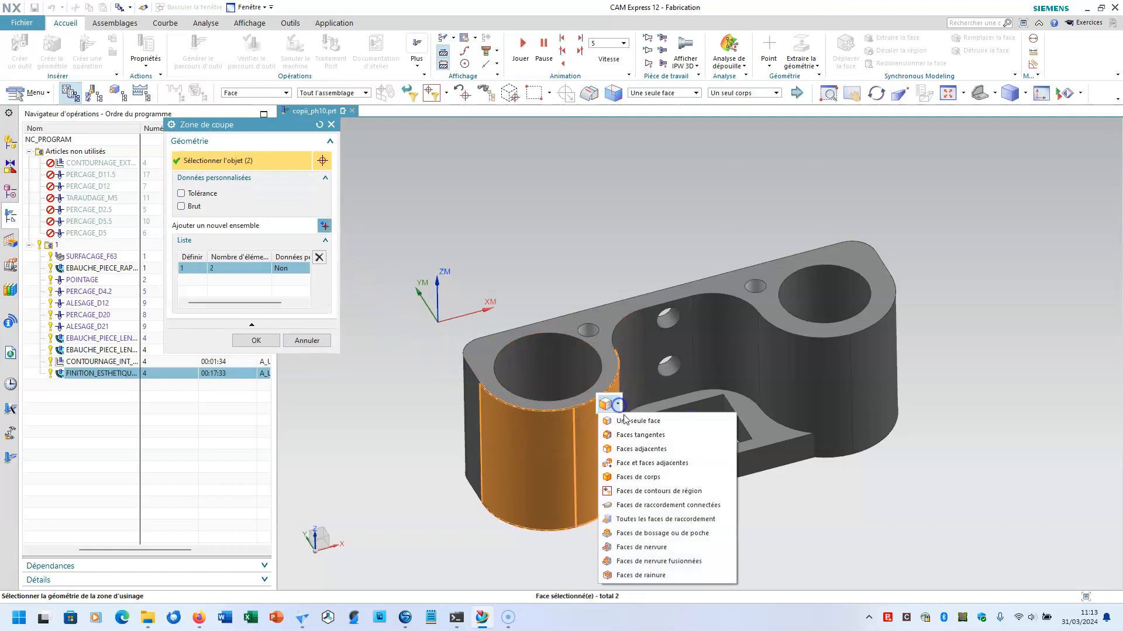
{"action": "left_click", "coordinate": [631, 435]}
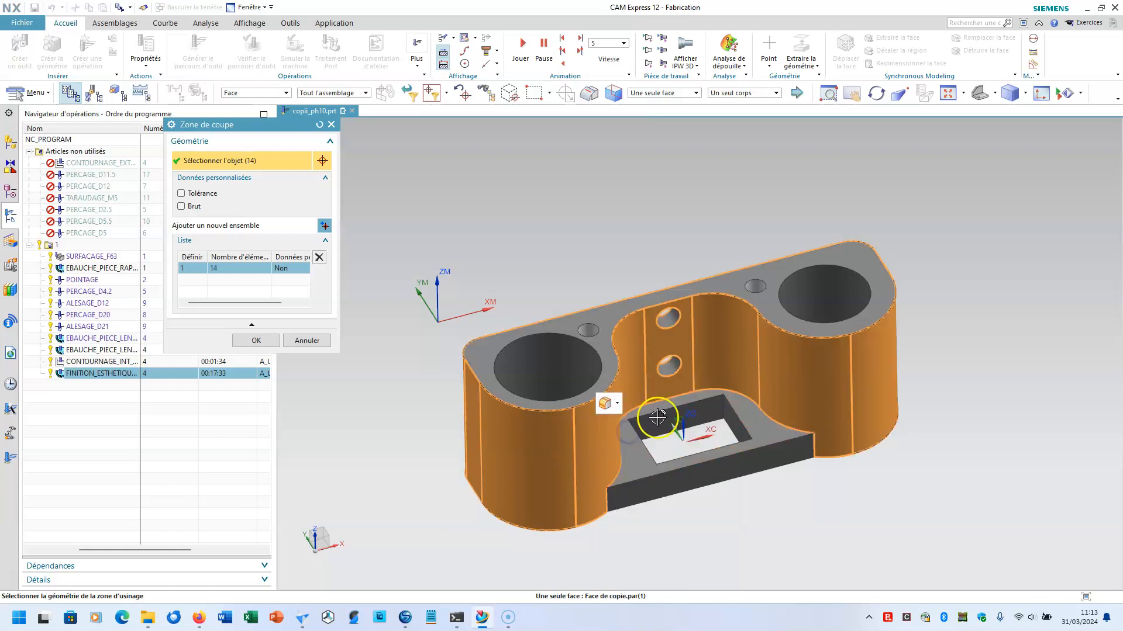
Add the base's upper face, its front face, the rectangular pocket's walls and the stepped bore's lower wall to the machining area, and accept it.
{"action": "left_click", "coordinate": [708, 423]}
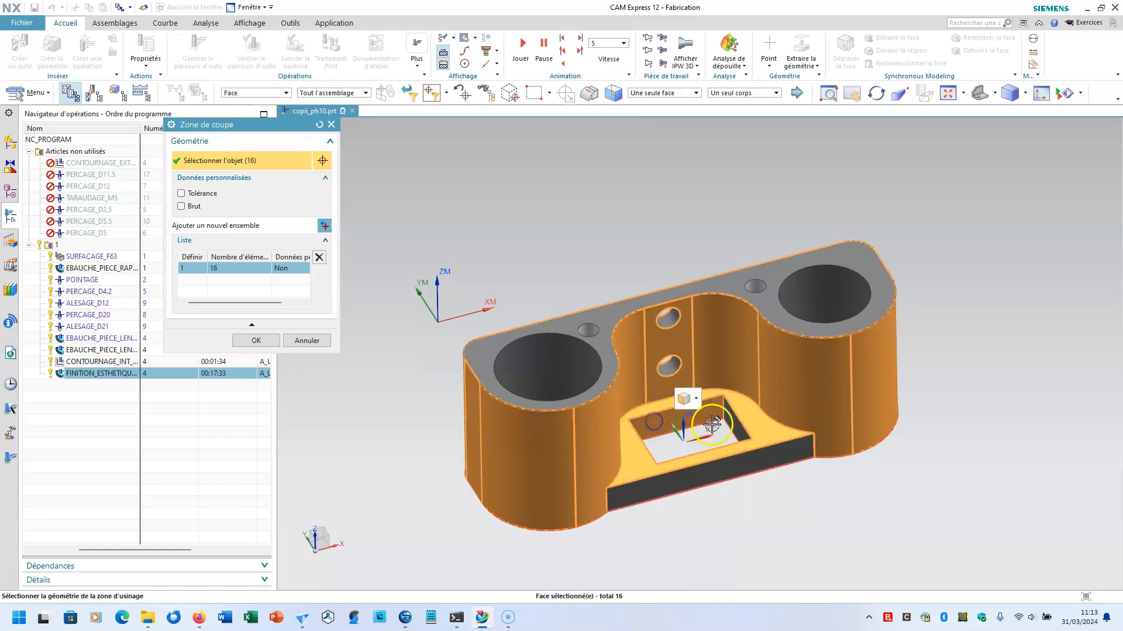
{"action": "left_click", "coordinate": [752, 409]}
{"action": "middle_click_drag", "start_coordinate": [751, 409], "coordinate": [654, 459]}
{"action": "left_click", "coordinate": [666, 386]}
{"action": "left_click", "coordinate": [666, 398]}
{"action": "left_click", "coordinate": [654, 458]}
{"action": "middle_click_drag", "start_coordinate": [828, 459], "coordinate": [820, 446]}
{"action": "middle_click_drag", "start_coordinate": [835, 401], "coordinate": [837, 374]}
{"action": "left_click", "coordinate": [836, 374]}
{"action": "scroll", "coordinate": [649, 474], "scroll_direction": "up", "scroll_amount": 2}
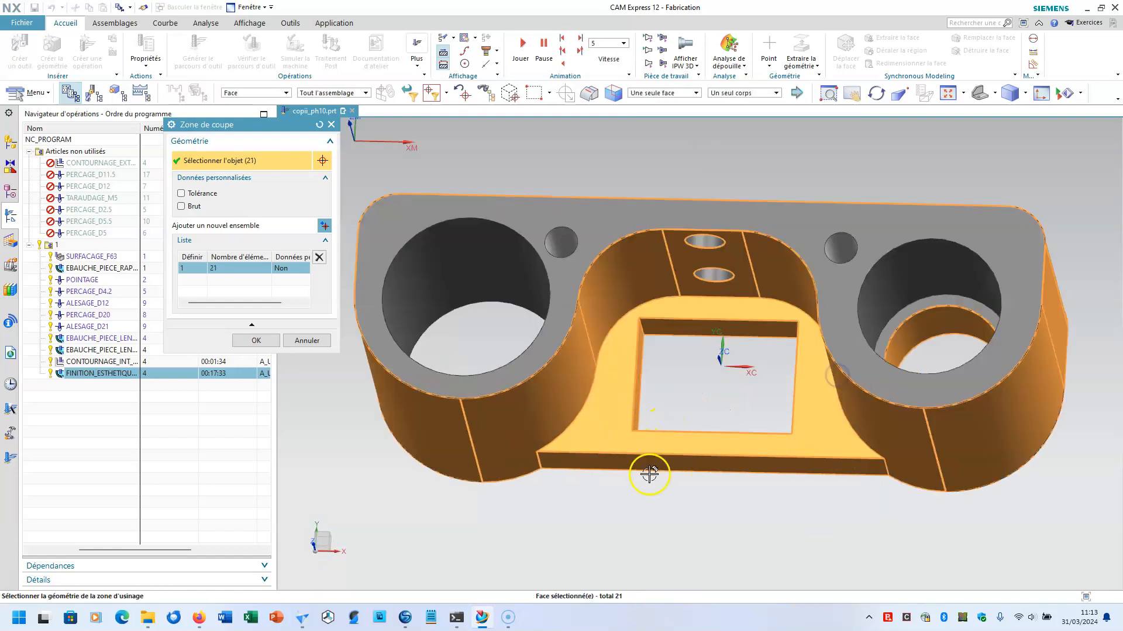
{"action": "scroll", "coordinate": [649, 474], "scroll_direction": "down", "scroll_amount": 3}
{"action": "left_click", "coordinate": [260, 340]}
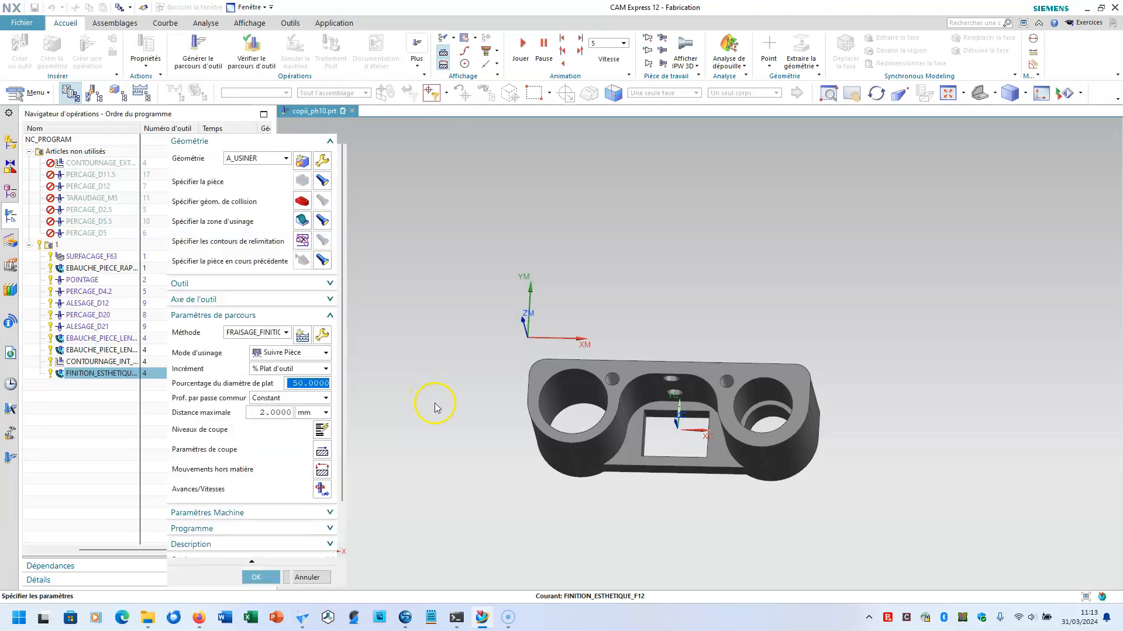
Generate the FINITION_ESTHETIQUE_F12 toolpath with the restricted machining area, accept the operation, and check the passes around the part.
{"action": "middle_click_drag", "start_coordinate": [484, 419], "coordinate": [388, 451]}
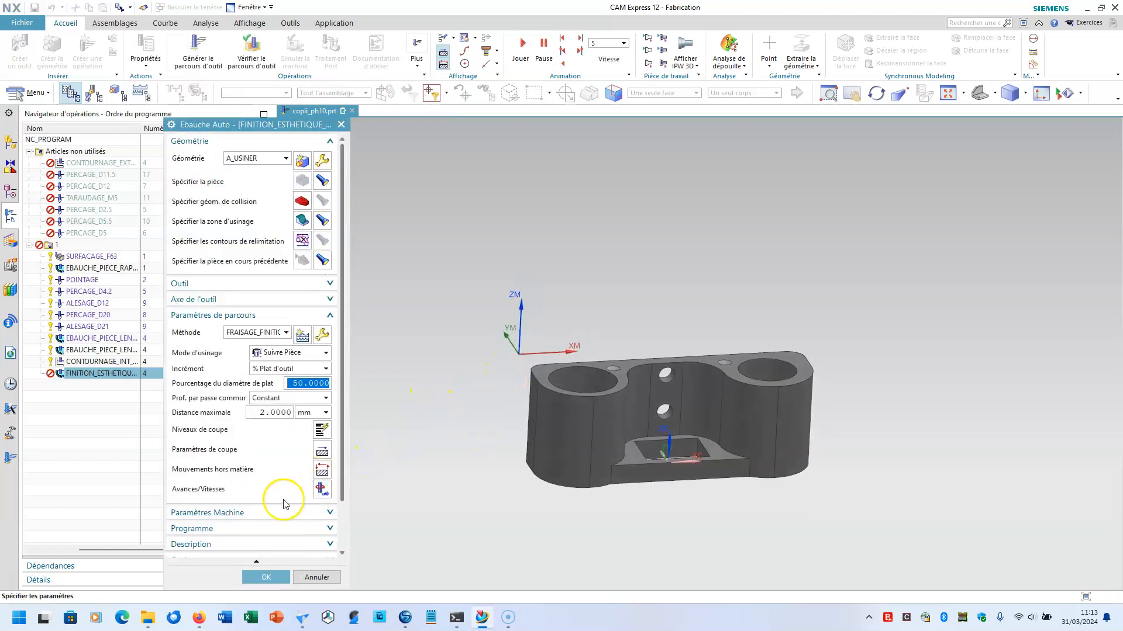
{"action": "scroll", "coordinate": [257, 518], "scroll_direction": "down", "scroll_amount": 2}
{"action": "left_click", "coordinate": [214, 541]}
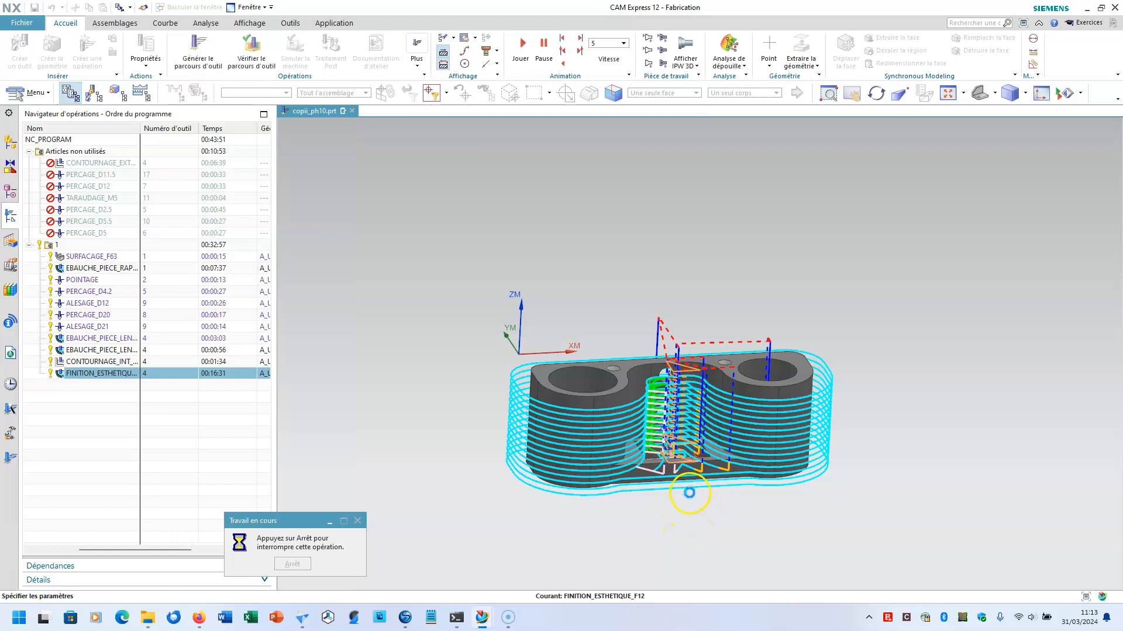
{"action": "middle_click_drag", "start_coordinate": [684, 532], "coordinate": [554, 470]}
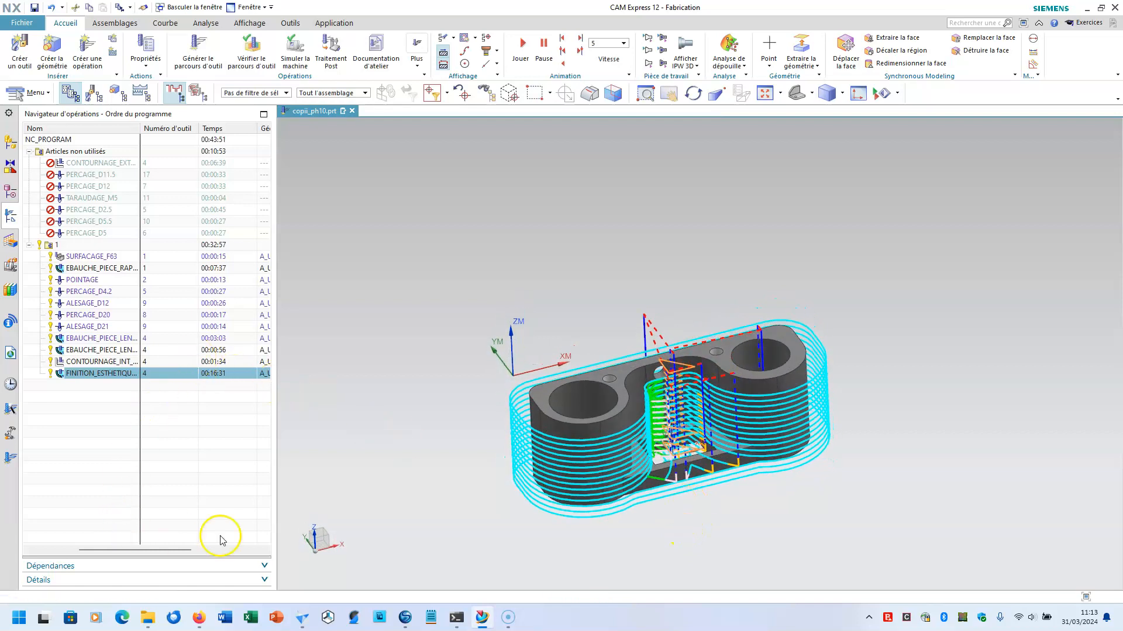
{"action": "scroll", "coordinate": [493, 408], "scroll_direction": "up", "scroll_amount": 1}
{"action": "middle_click_drag", "start_coordinate": [494, 408], "coordinate": [428, 340]}
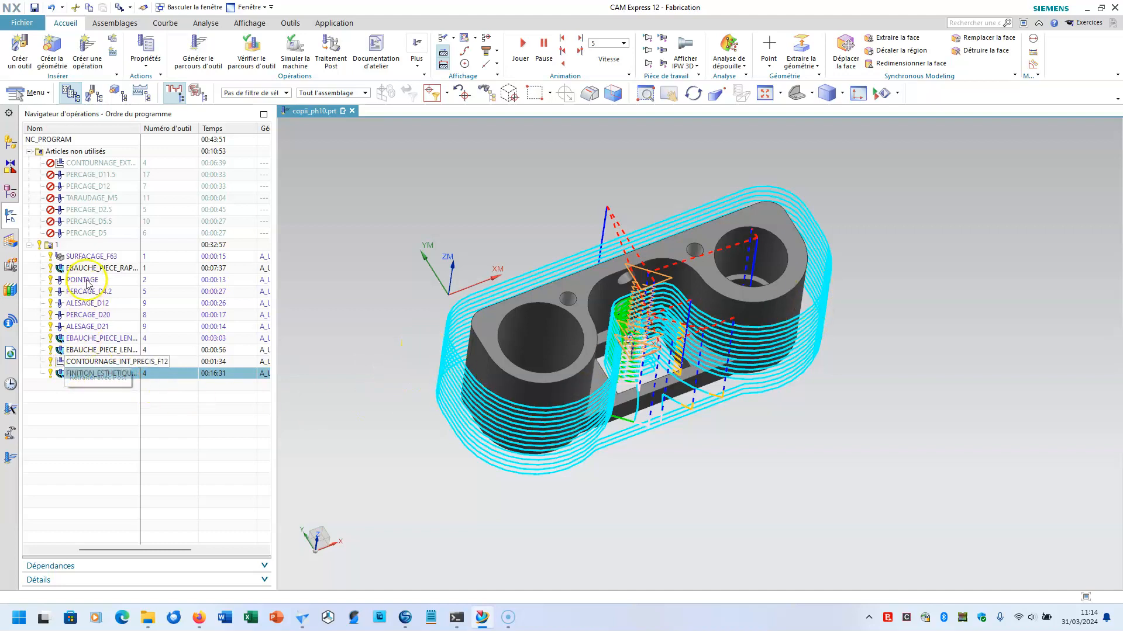
Review the SURFACAGE_F63 and EBAUCHE_PIECE_RAPIDE_F63 toolpaths, then change the machining method of EBAUCHE_PIECE_RAPIDE_F63 and accept it.
{"action": "left_click", "coordinate": [88, 259]}
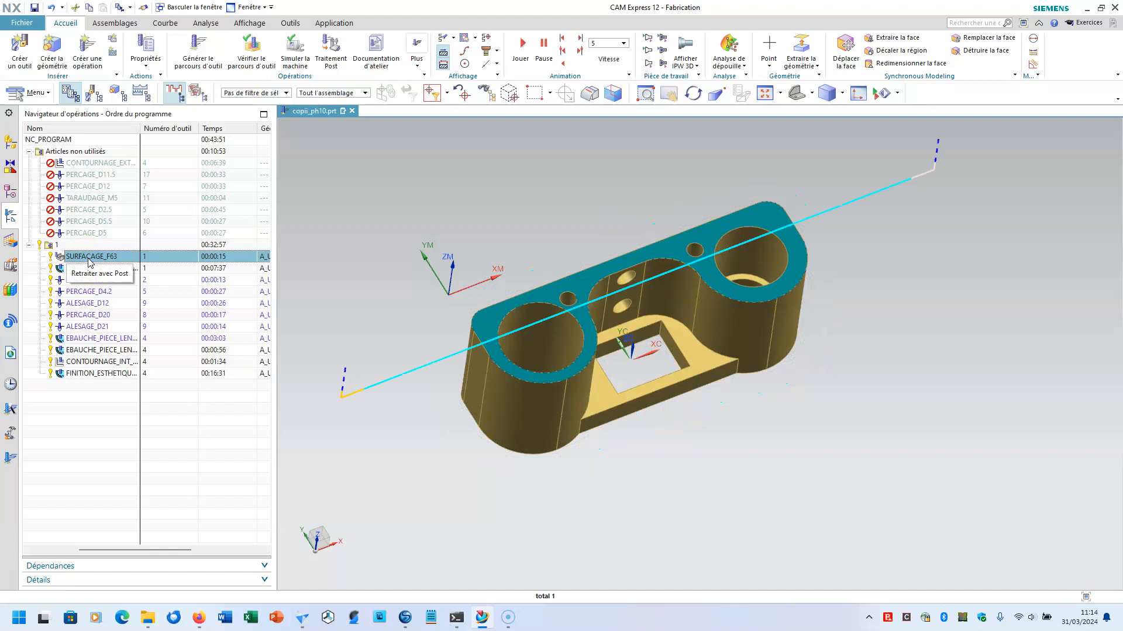
{"action": "left_click", "coordinate": [87, 269]}
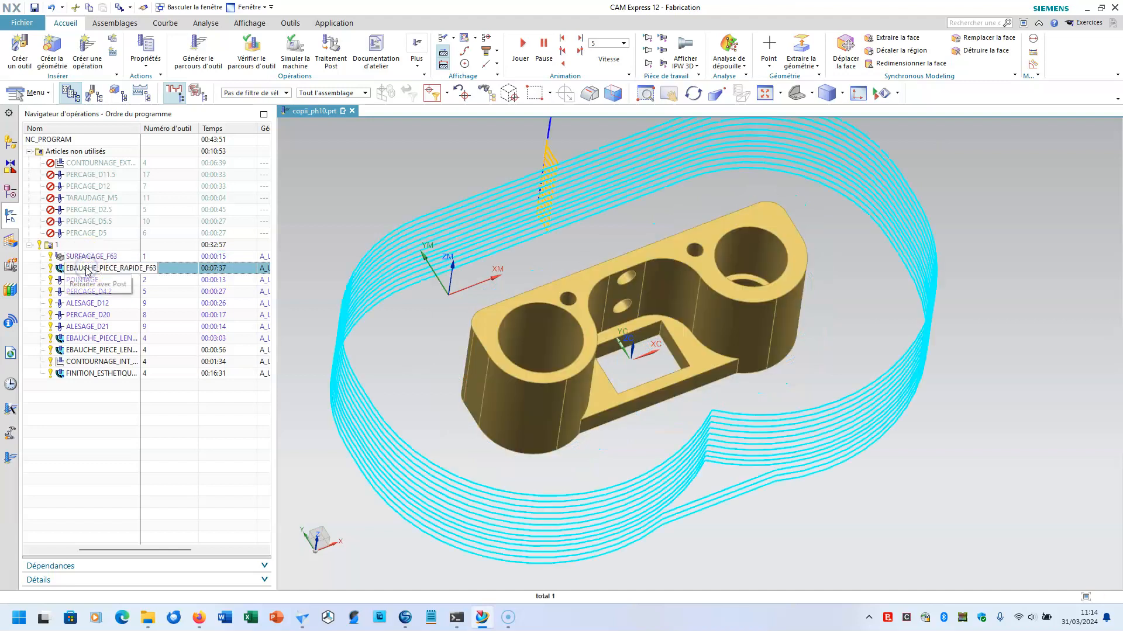
{"action": "double_click", "coordinate": [125, 267]}
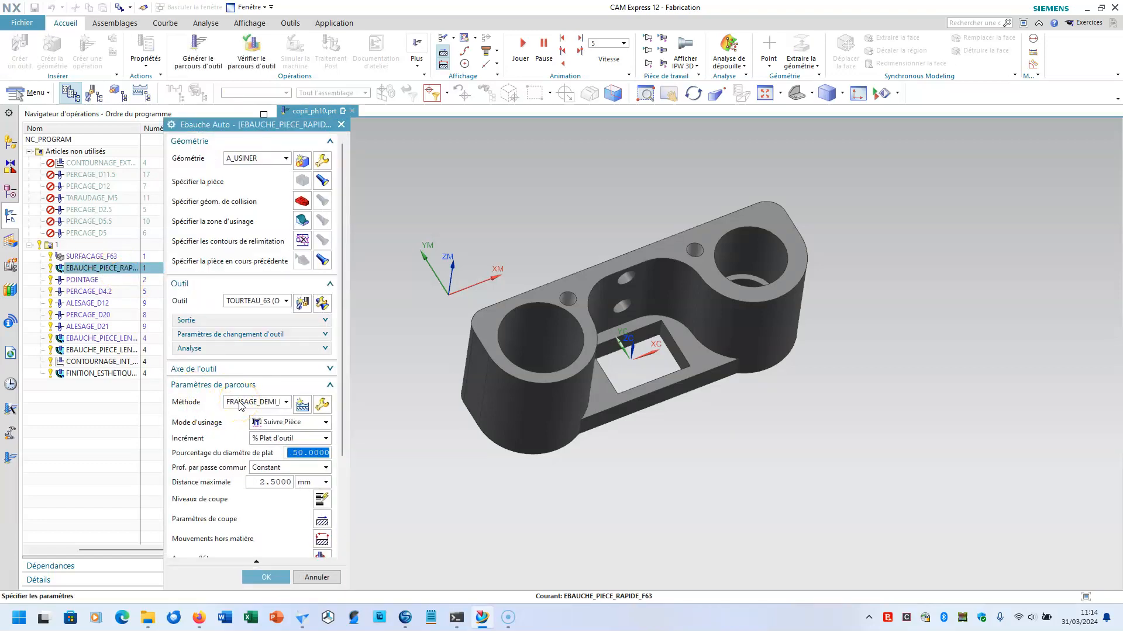
{"action": "left_click", "coordinate": [240, 405]}
{"action": "left_click", "coordinate": [240, 433]}
{"action": "middle_click", "coordinate": [239, 431]}
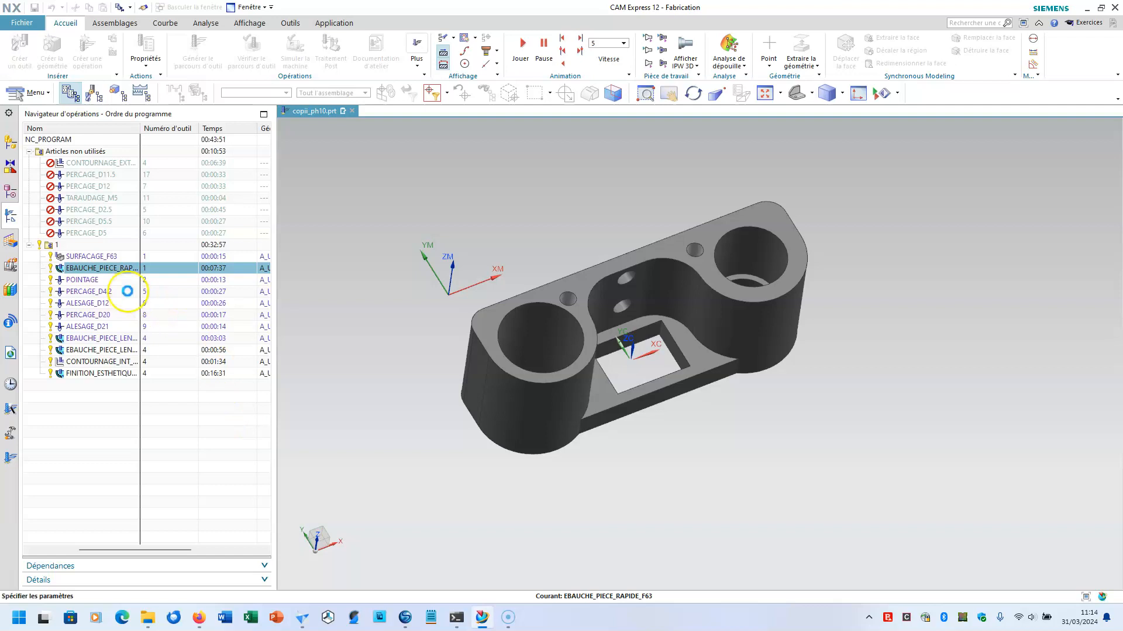
{"action": "left_click", "coordinate": [265, 577]}
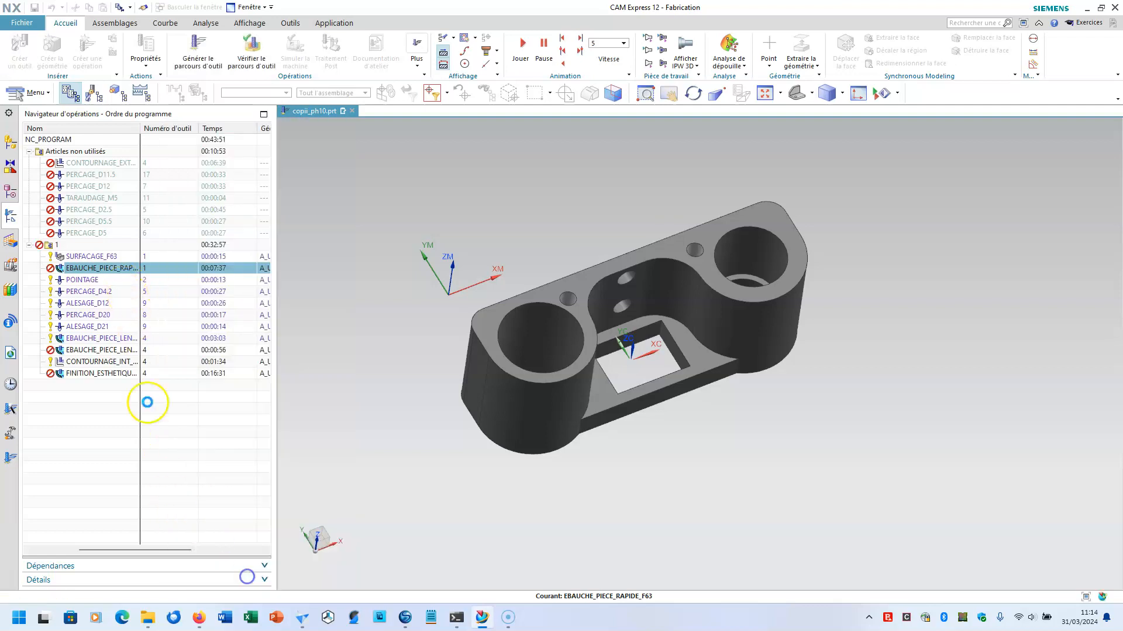
Generate the outdated toolpaths of program group 1, accept them, and select NC_PROGRAM to check the total machining time.
{"action": "left_click", "coordinate": [72, 245]}
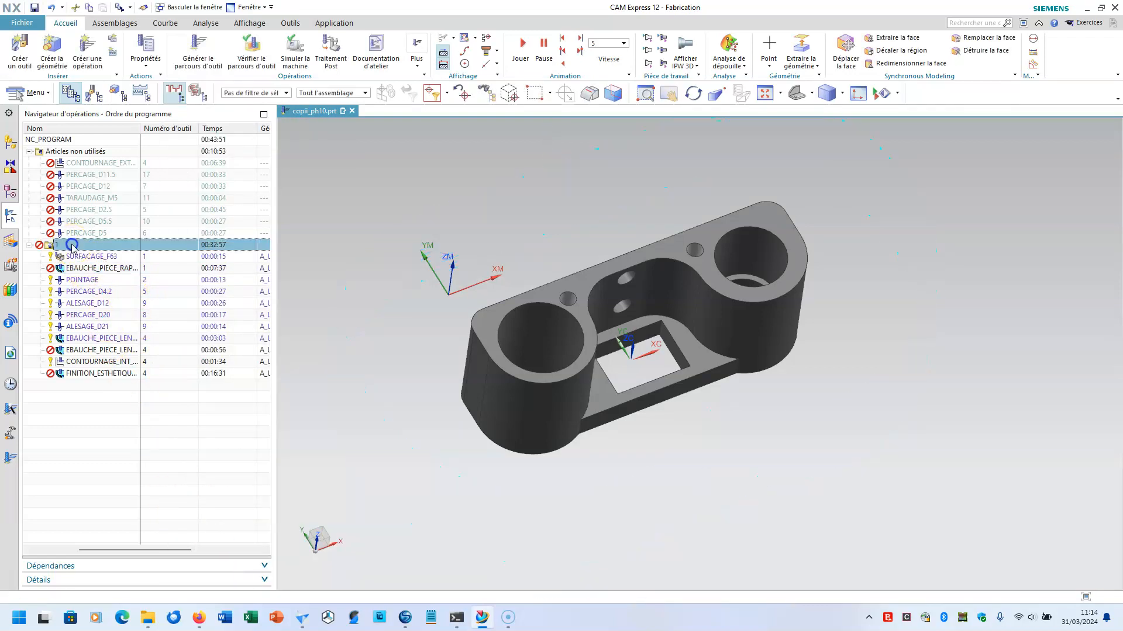
{"action": "left_click", "coordinate": [198, 49]}
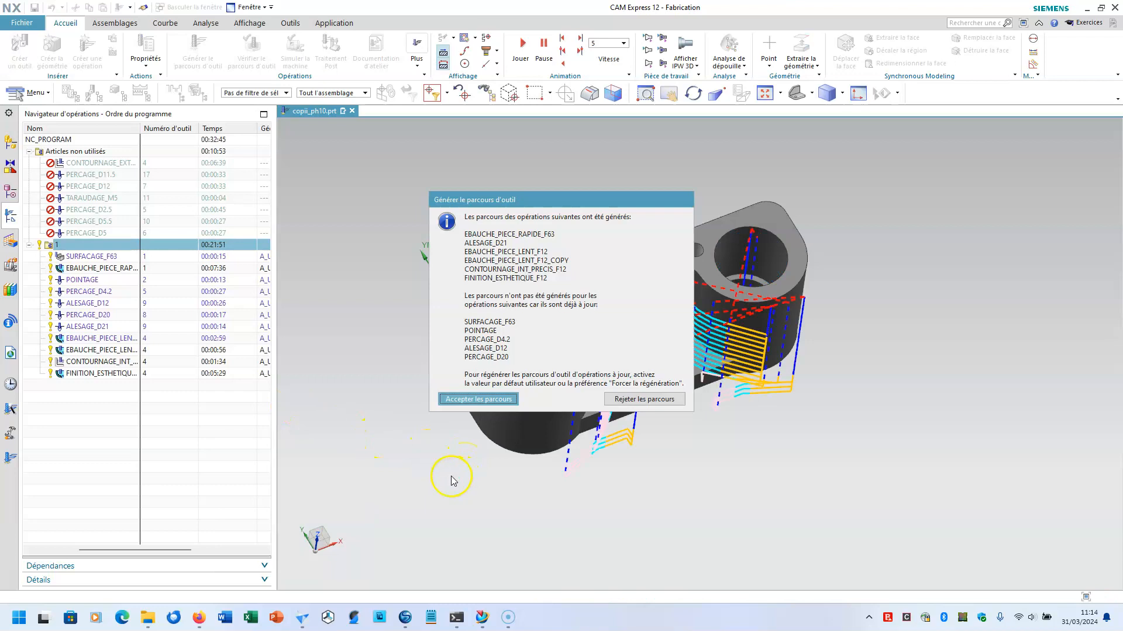
{"action": "left_click", "coordinate": [462, 400]}
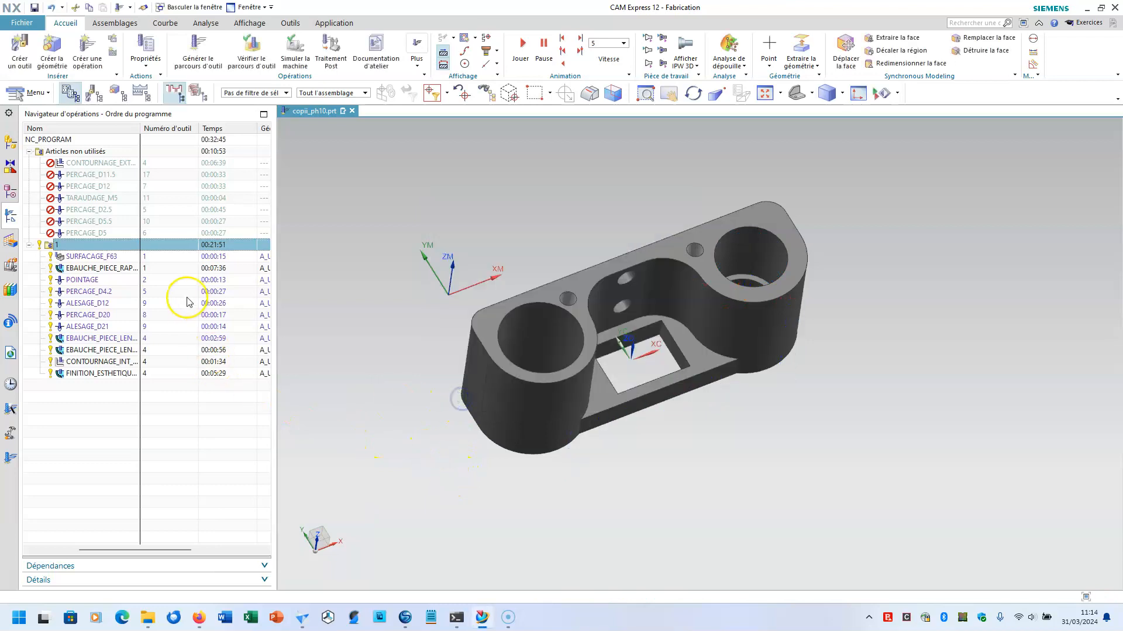
{"action": "left_click", "coordinate": [218, 143]}
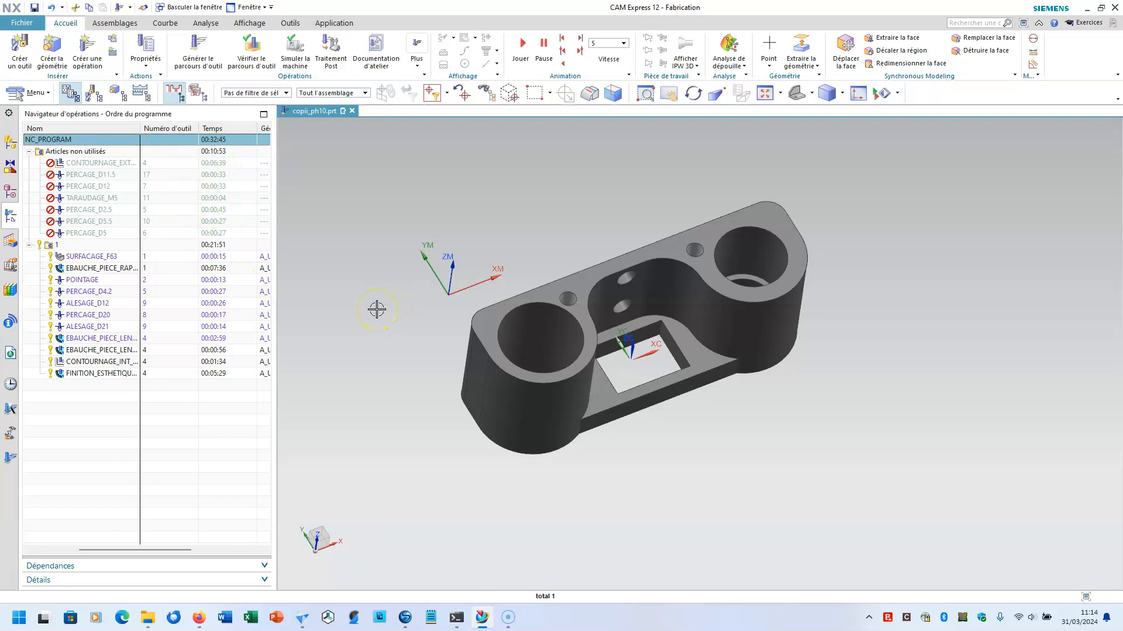
{"action": "middle_click_drag", "start_coordinate": [561, 483], "coordinate": [555, 466]}
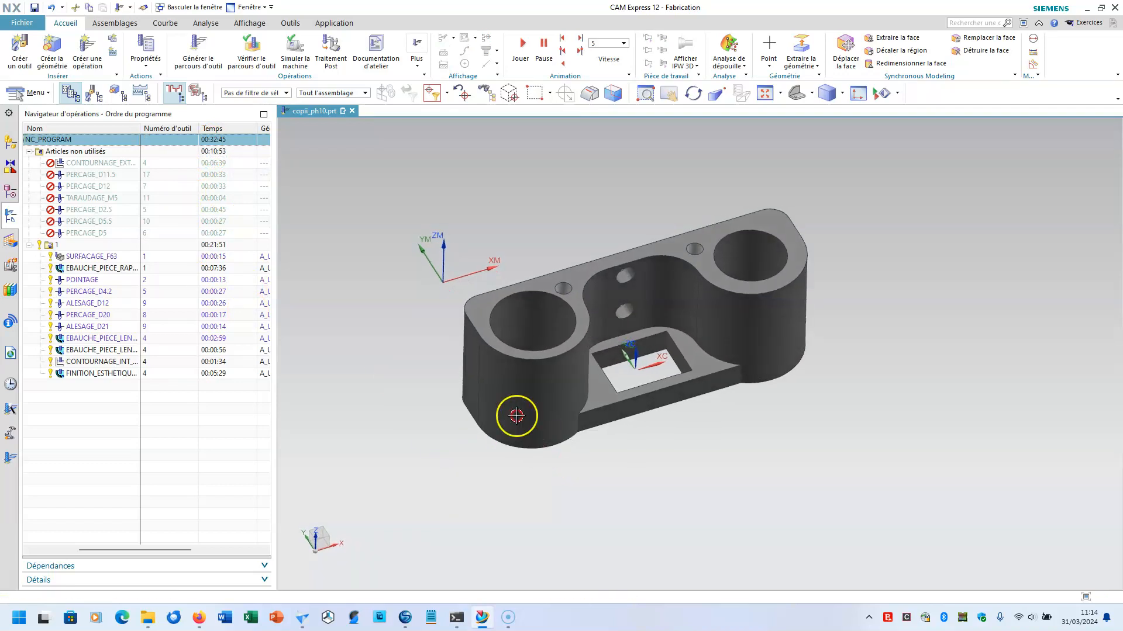